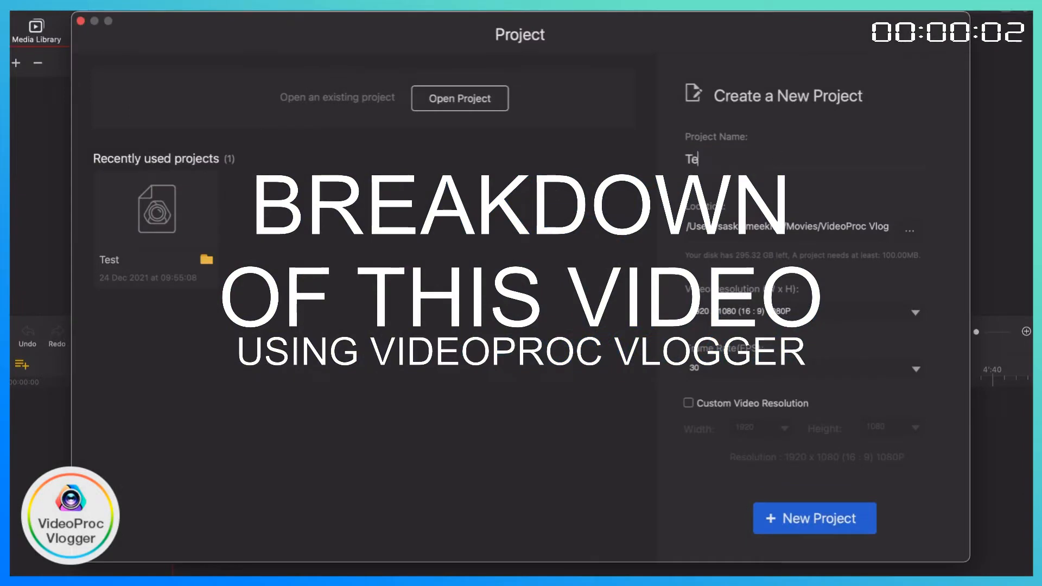
Create a new project named Test VideoProc Vlogger at 1920 x 1080 (16:9) 1080P and 30 fps.
type("ideoProc Vlogger")
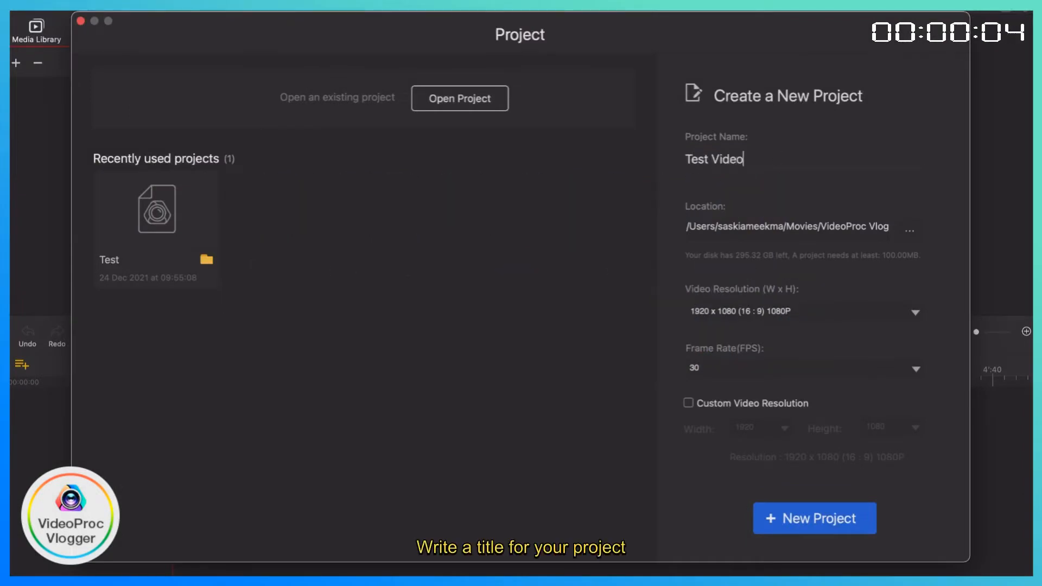
left_click(912, 319)
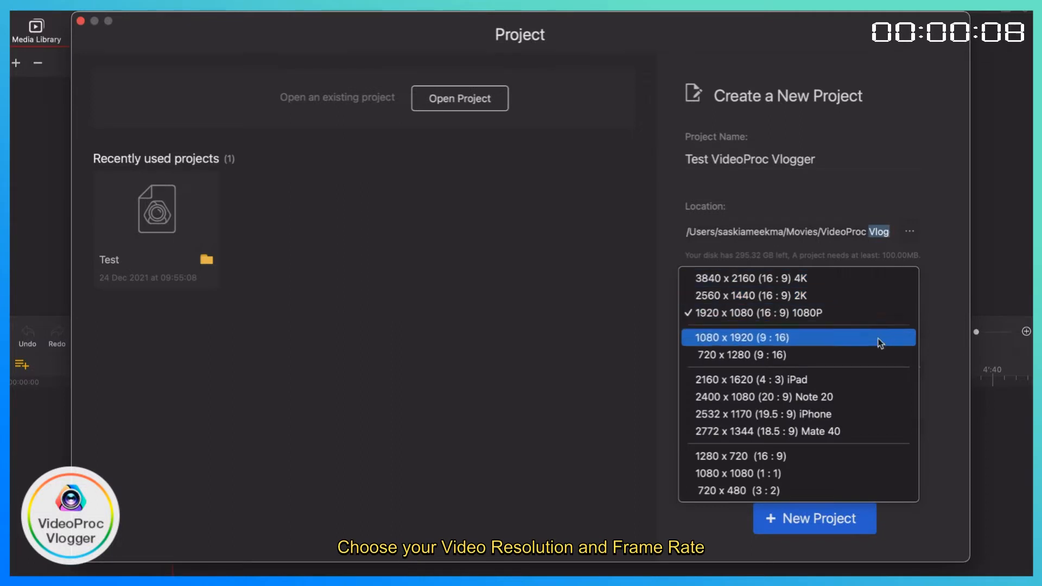
left_click(821, 314)
left_click(794, 366)
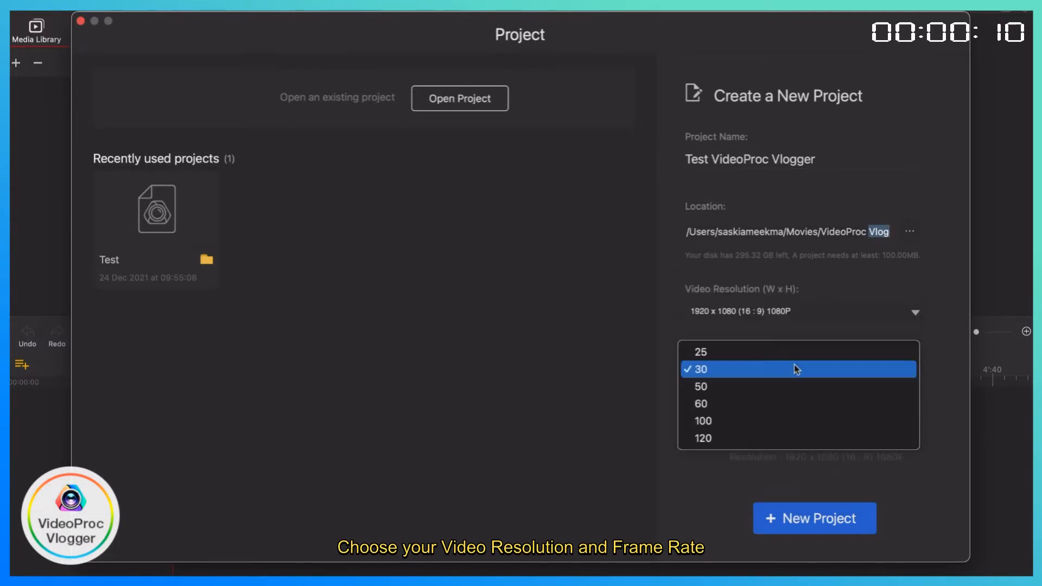
left_click(786, 369)
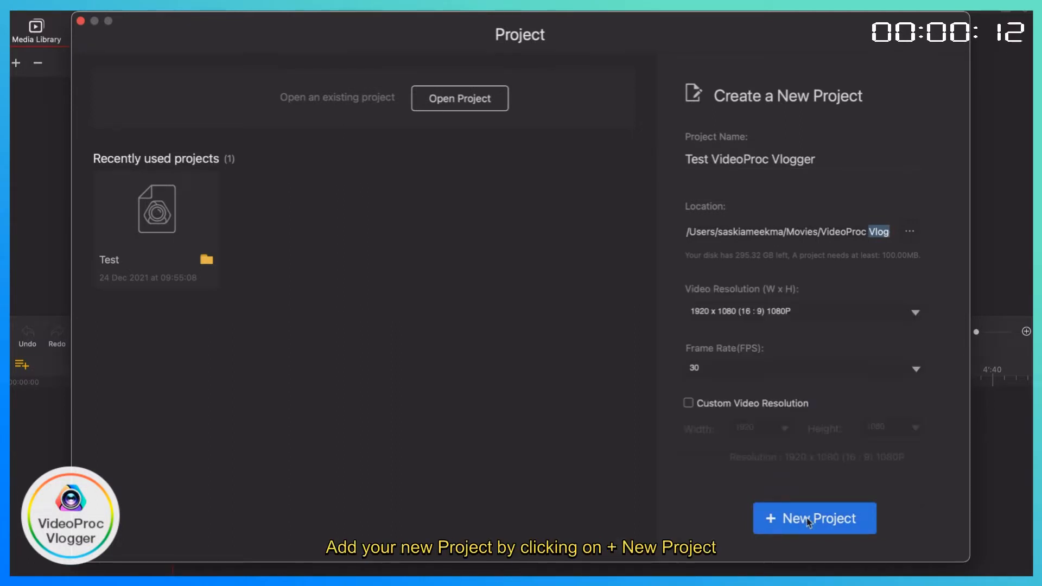
left_click(806, 517)
Import the vlogger_thum picture from the Downloads folder and extend it on the overlay track to about 3:15.
left_click(198, 212)
left_click(295, 181)
scroll(397, 236, "down", 20)
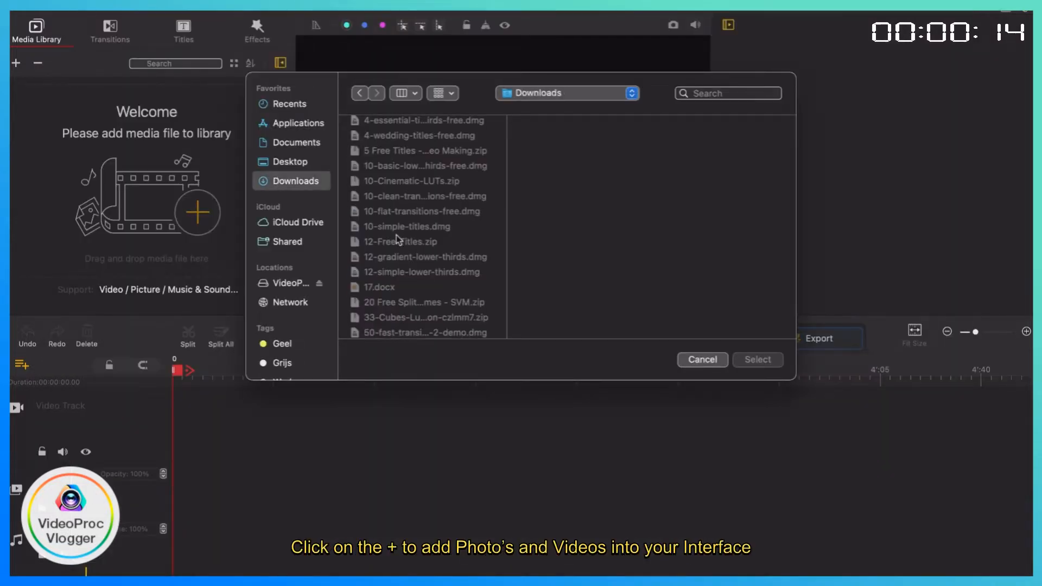
left_click(402, 291)
double_click(402, 293)
left_click_drag(207, 504, 185, 503)
left_click_drag(187, 502, 735, 505)
Import the GoPro video clips from the Go pro filmmaking folder on the Desktop into the media library.
left_click(55, 129)
left_click(284, 162)
left_click(402, 127)
left_click(583, 130)
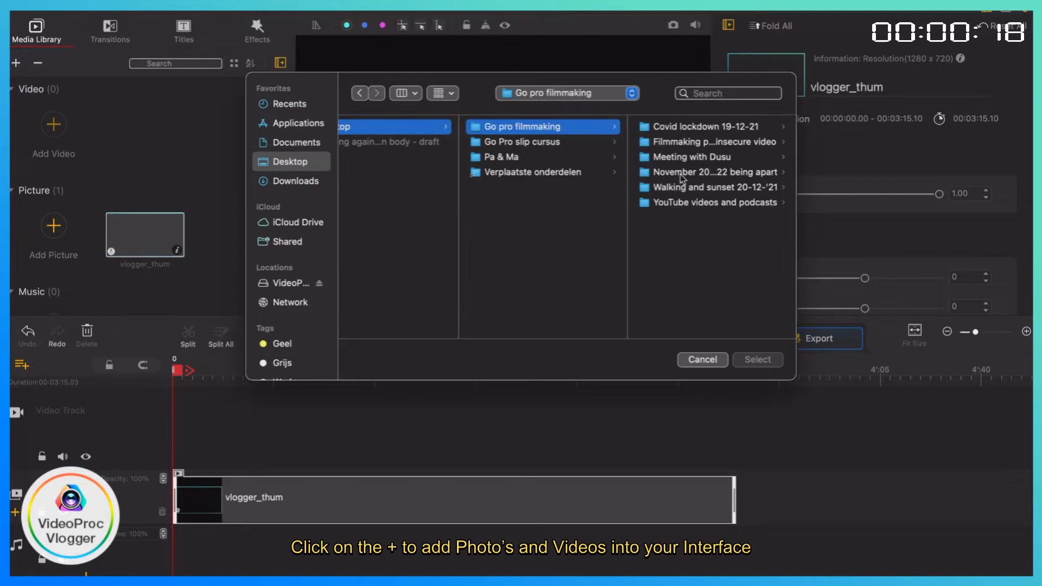
left_click(681, 185)
left_click(678, 130)
scroll(575, 251, "down", 6)
double_click(546, 188)
Place clip GH012628 at the start of the video track and enlarge the vlogger_thum overlay to fill the preview frame.
scroll(225, 246, "down", 15)
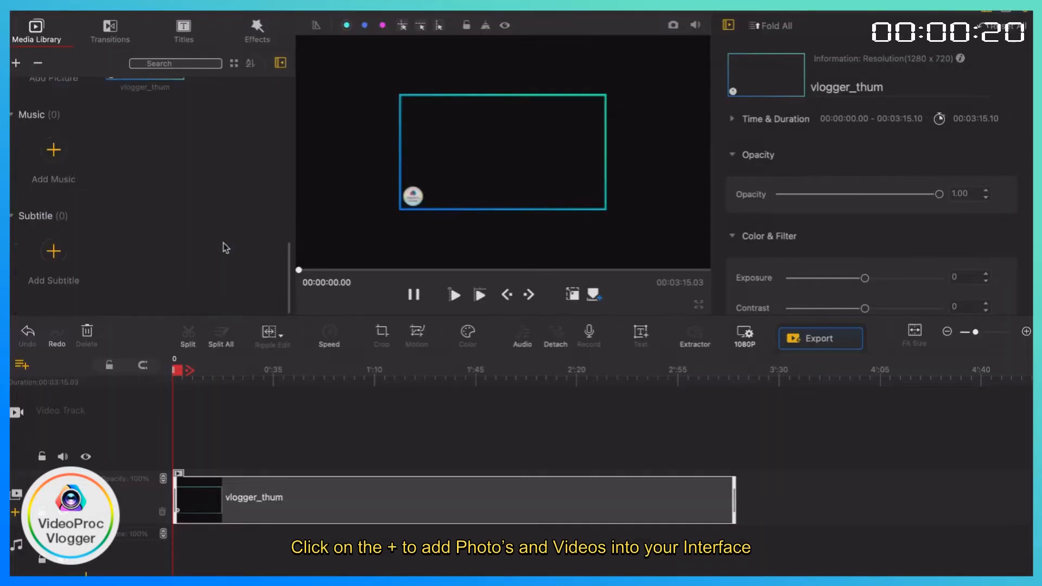
scroll(226, 246, "up", 5)
left_click_drag(53, 214, 179, 425)
left_click(350, 499)
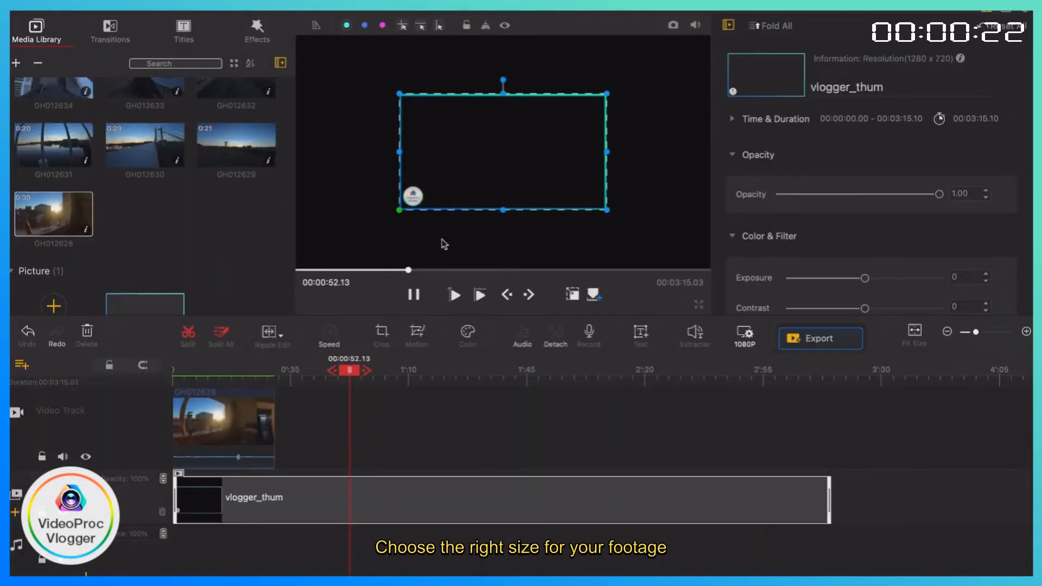
left_click(179, 374)
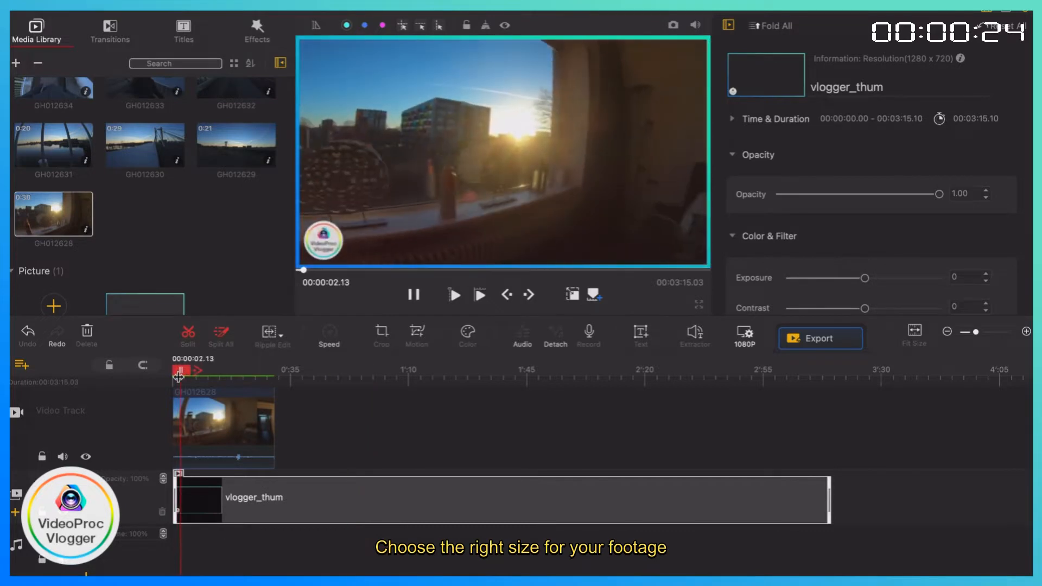
Add clips GH012631, GH012630 and GH012629 to the video track after GH012628.
scroll(95, 258, "up", 3)
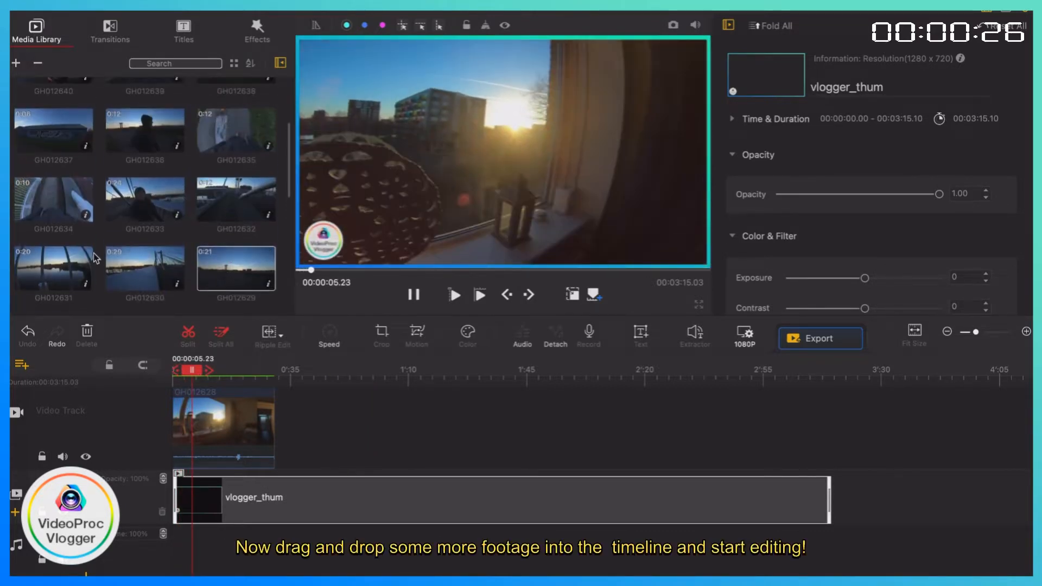
left_click_drag(227, 278, 338, 436)
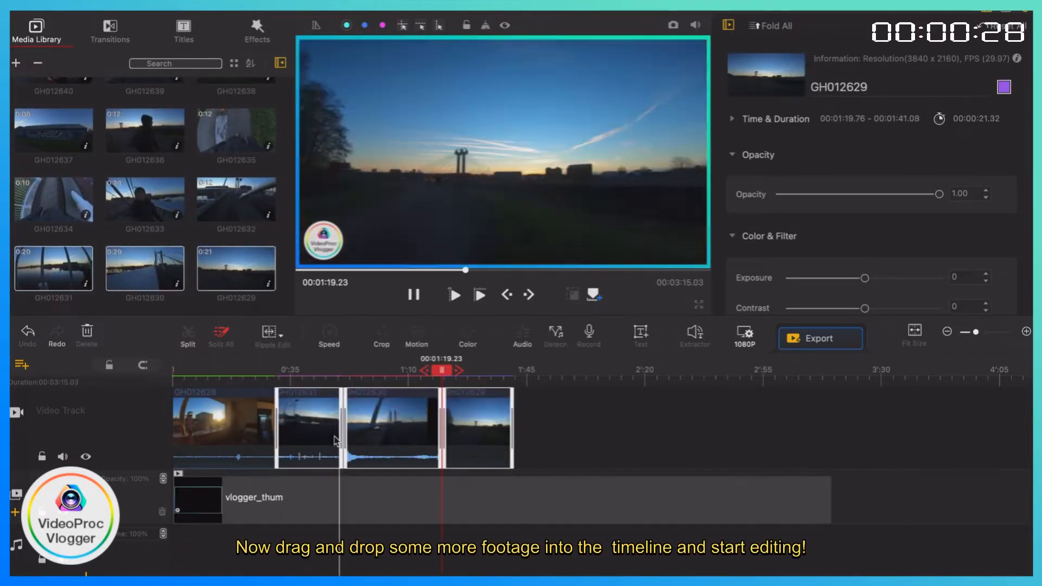
Split clip GH012631 at about 34 seconds and remove an unwanted section from it.
left_click(313, 423)
scroll(314, 424, "up", 5)
scroll(325, 421, "left", 4)
left_click_drag(423, 376, 396, 380)
left_click_drag(356, 423, 398, 424)
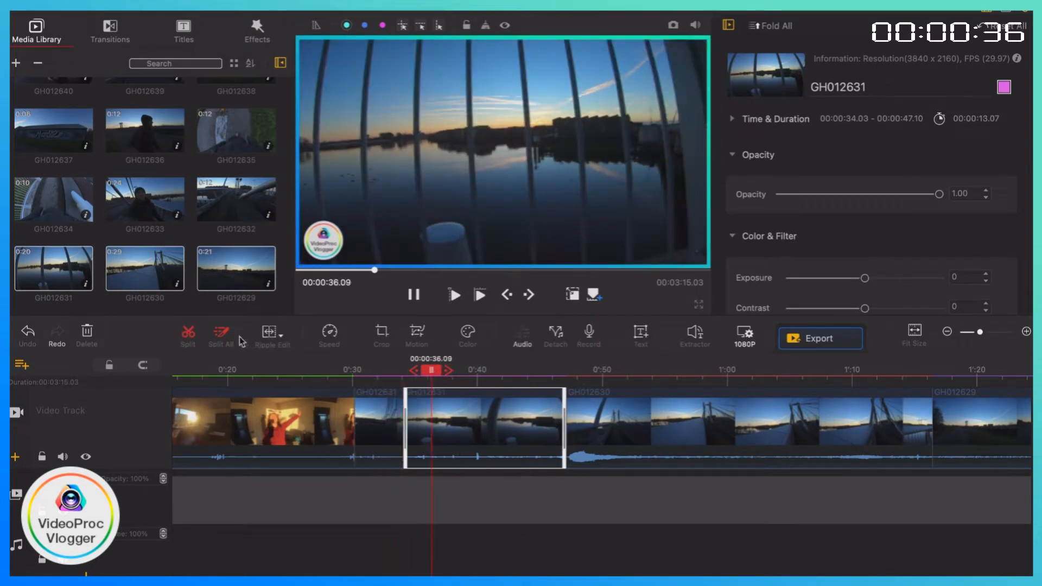
Trim the start of the second GH012631 piece up to 00:00:41.25.
left_click(608, 381)
left_click(496, 381)
left_click(521, 382)
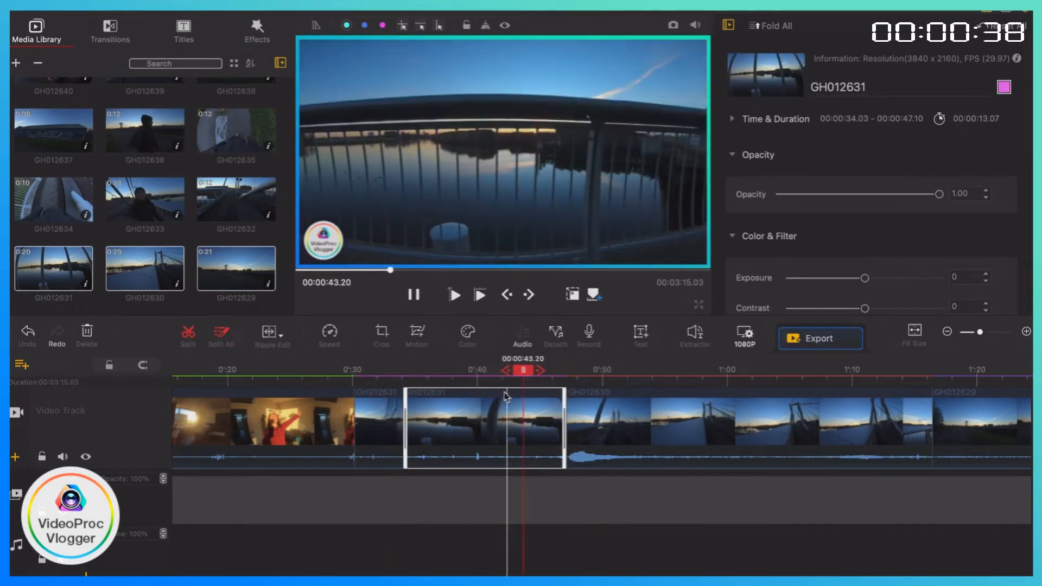
left_click(503, 381)
left_click_drag(405, 417, 499, 418)
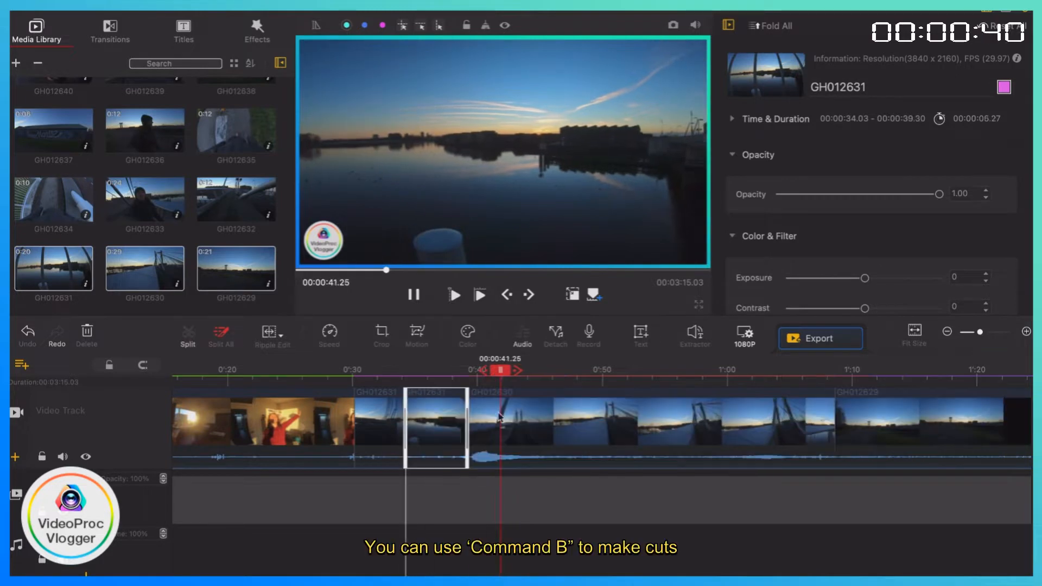
Split the second GH012631 piece at about 35 seconds and delete the part after the cut.
left_click(353, 398)
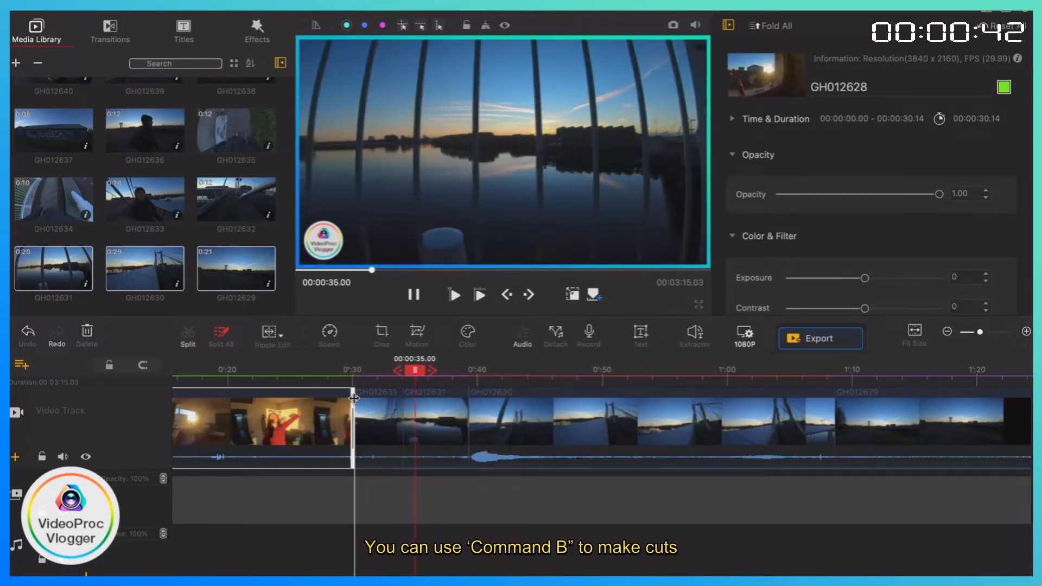
left_click(415, 381)
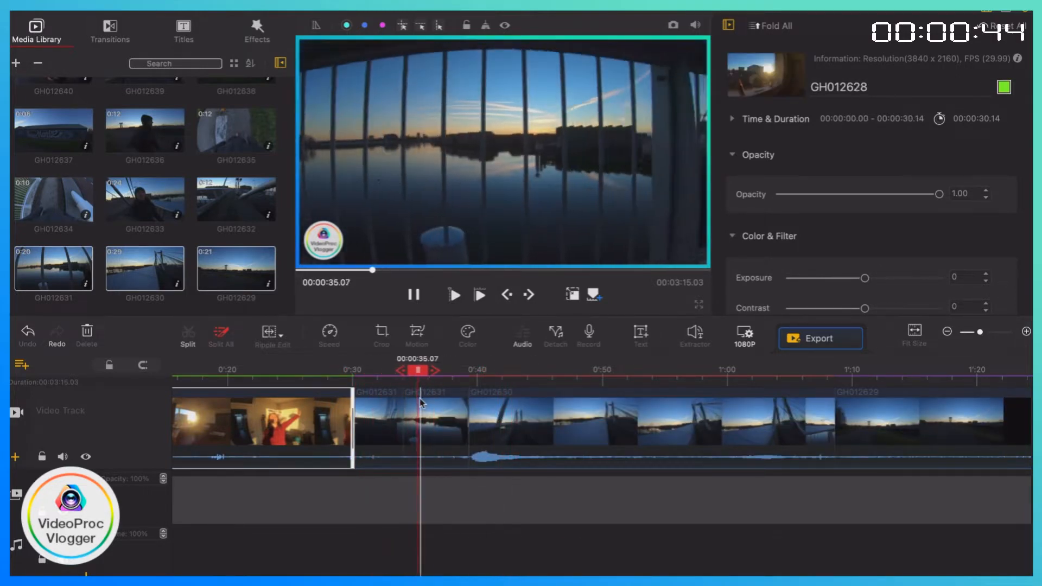
left_click(421, 403)
key("super+b")
left_click(444, 407)
key("Delete")
scroll(662, 402, "right", 5)
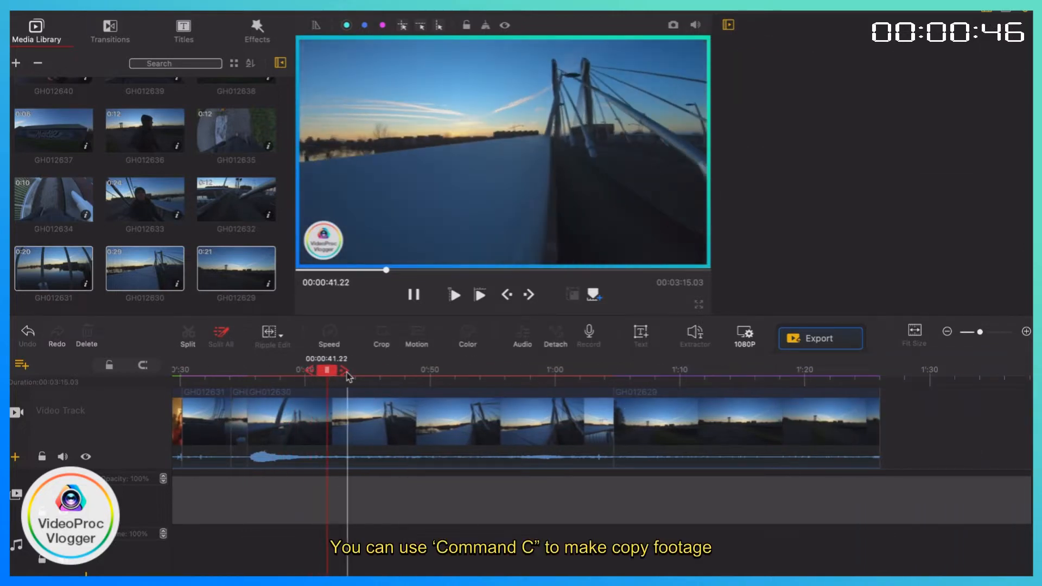
Split clip GH012630 at about 45 seconds and delete the part before the cut.
left_click(372, 408)
key("super+b")
left_click(358, 413)
key("Delete")
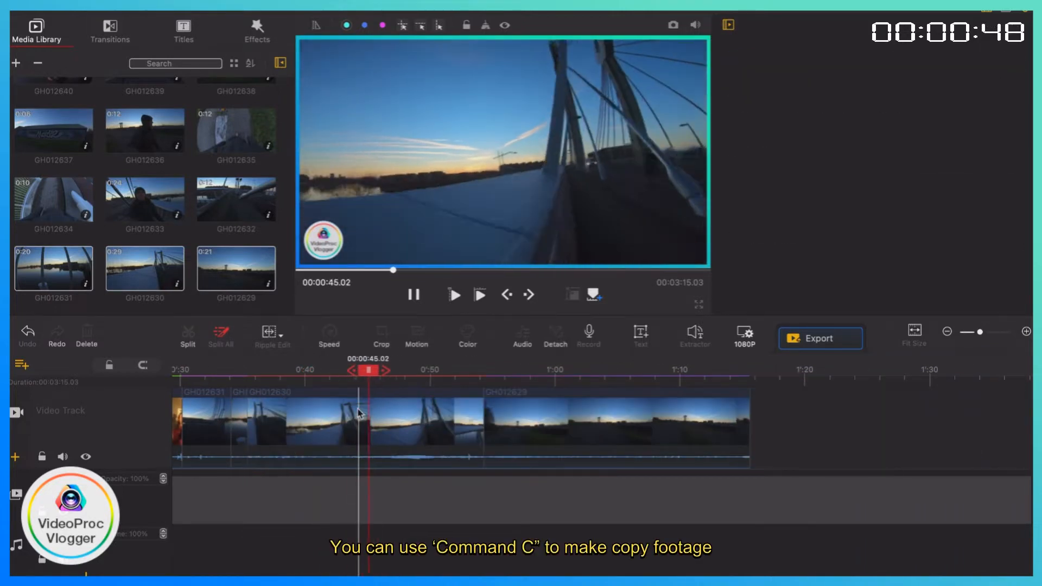
Split the remaining GH012630 clip at 00:00:37.13 and display the available transitions.
scroll(358, 413, "left", 6)
left_click(475, 410)
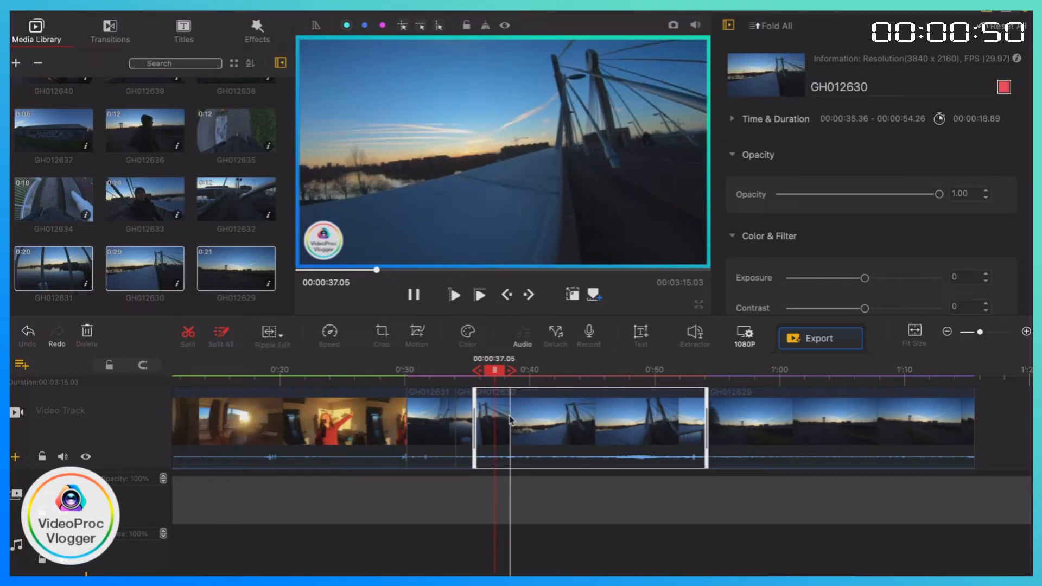
scroll(175, 251, "down", 5)
left_click(111, 29)
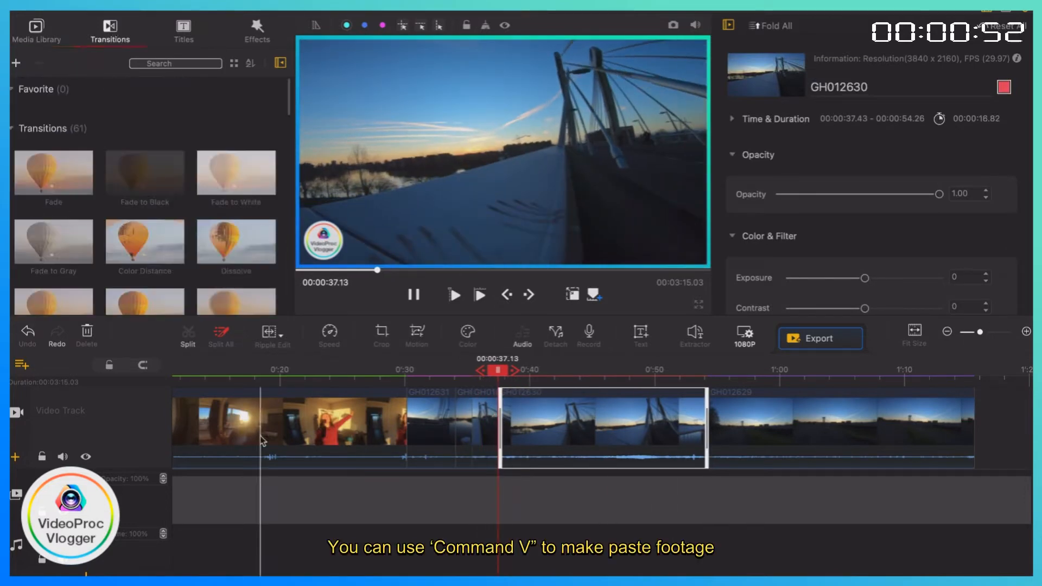
Trim the opening seconds off clip GH012628 and cut off its end at about 9 seconds.
scroll(259, 399, "left", 5)
left_click(189, 383)
left_click_drag(174, 403, 210, 403)
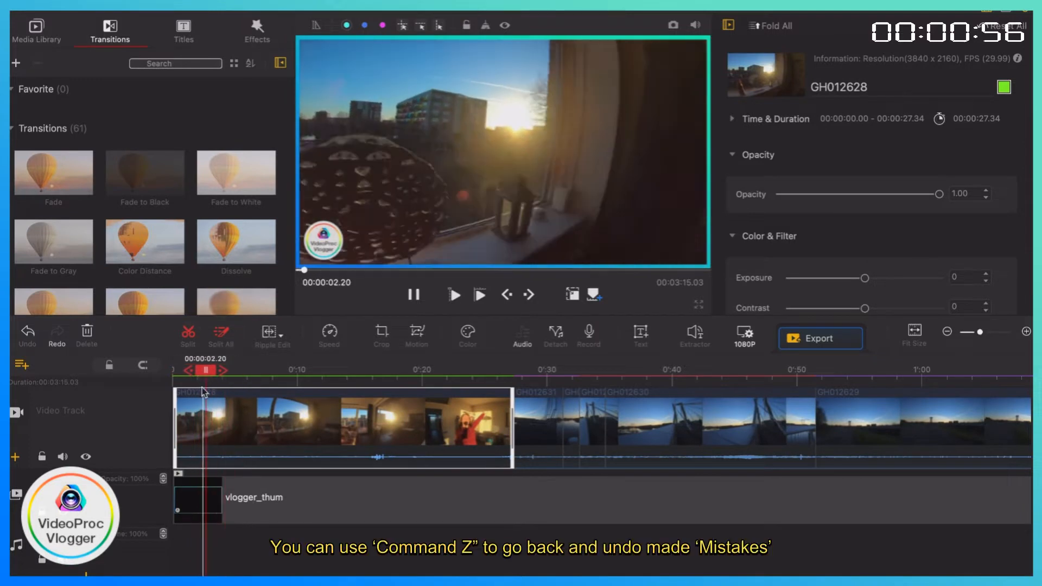
key("q")
left_click(275, 378)
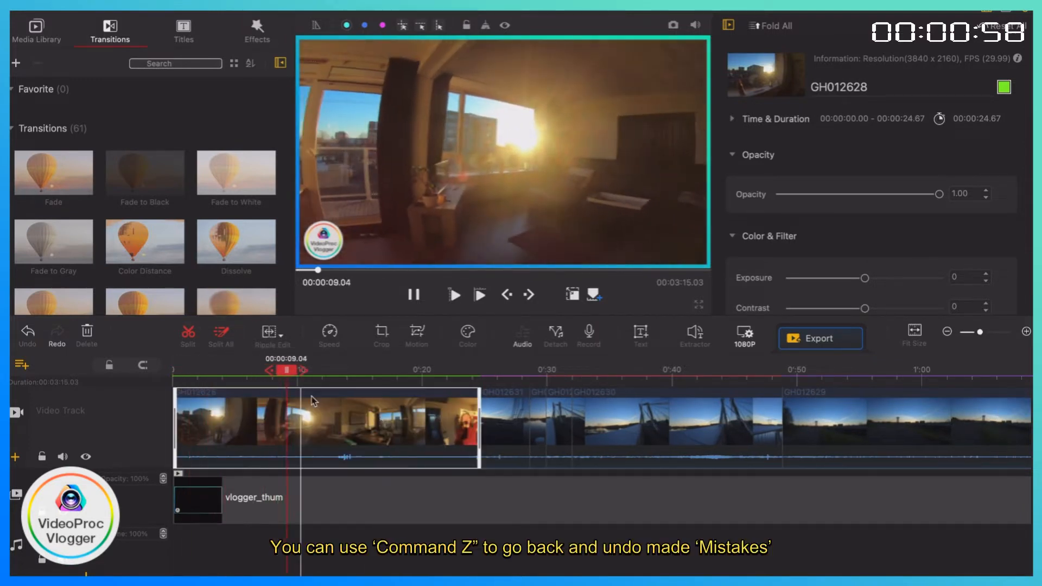
key("w")
Try a Fade to Black transition between clips GH012628 and GH012631.
left_click_drag(130, 179, 279, 418)
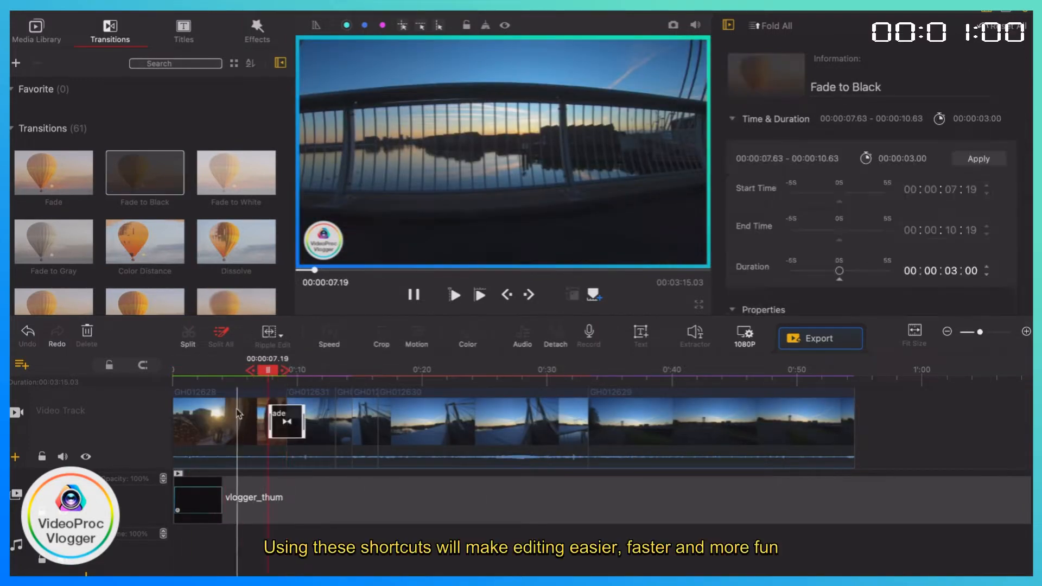
left_click(277, 418)
left_click(268, 415)
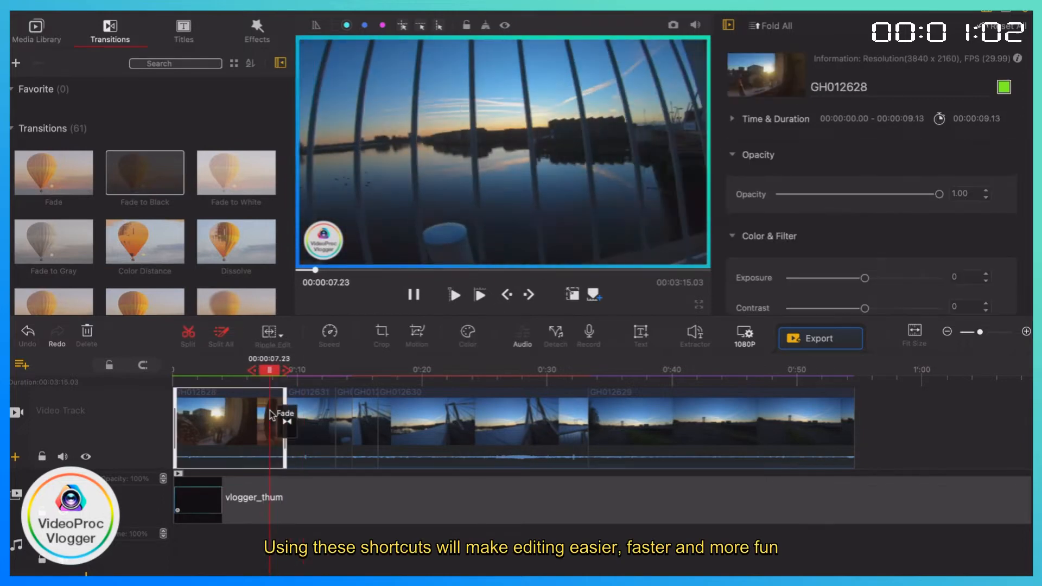
Replace the transition after GH012628 with Fade to White and shorten it to about 1 second.
left_click(286, 421)
left_click(287, 421)
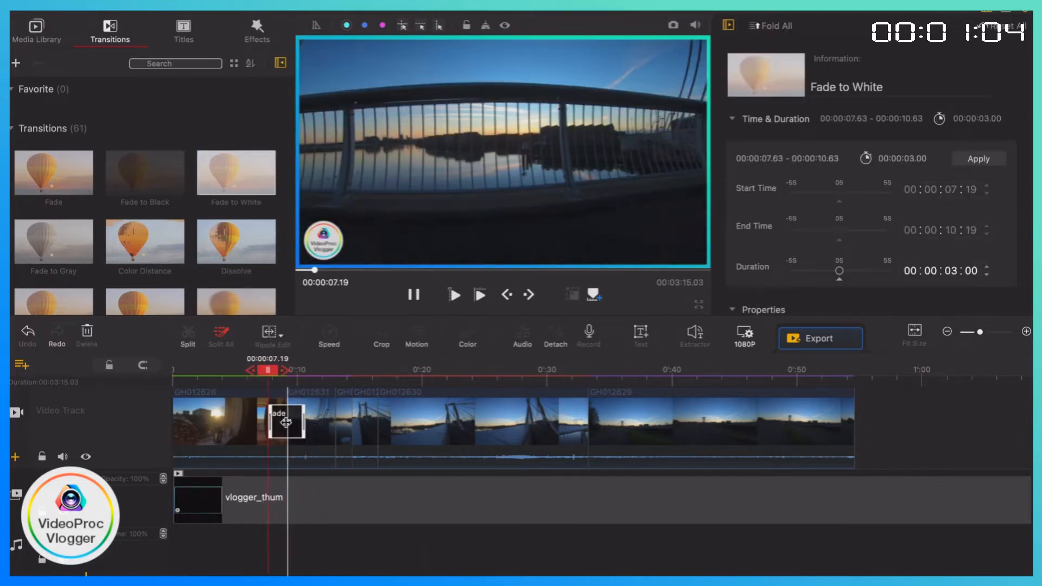
scroll(219, 172, "down", 3)
Add the Title 2 preset to the text track near the start of the timeline.
left_click(185, 31)
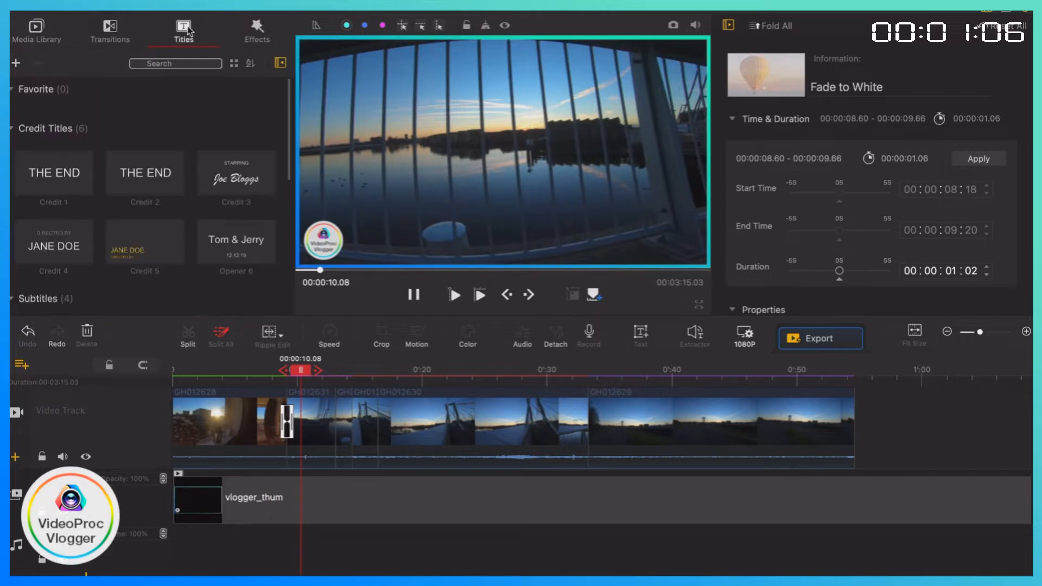
scroll(168, 258, "down", 6)
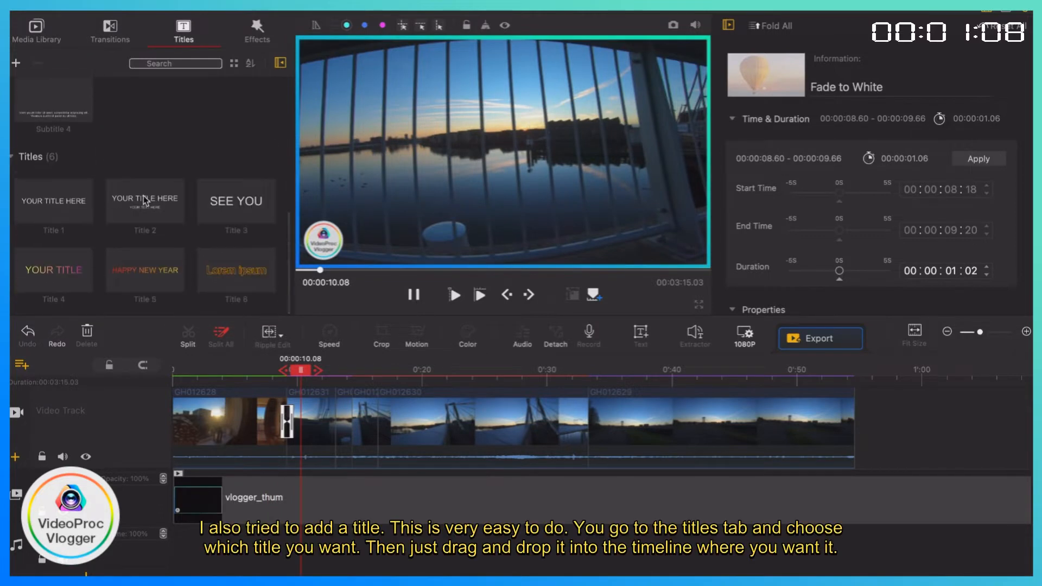
left_click_drag(192, 379, 199, 508)
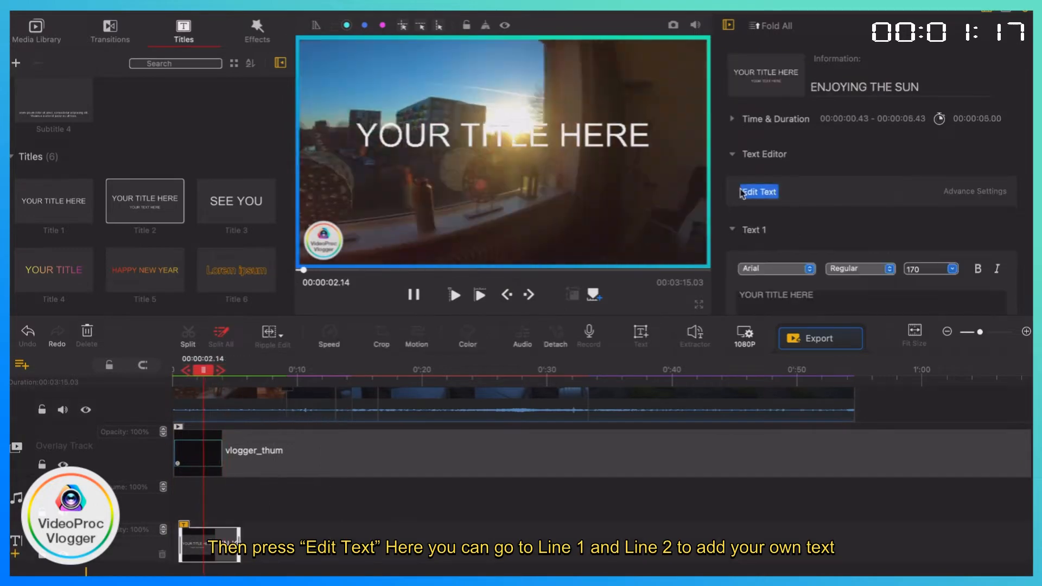
Set the title's first line to ENJOYING THE SUN and its second line to SHOT WITH GO PRO HERO 7.
left_click(758, 191)
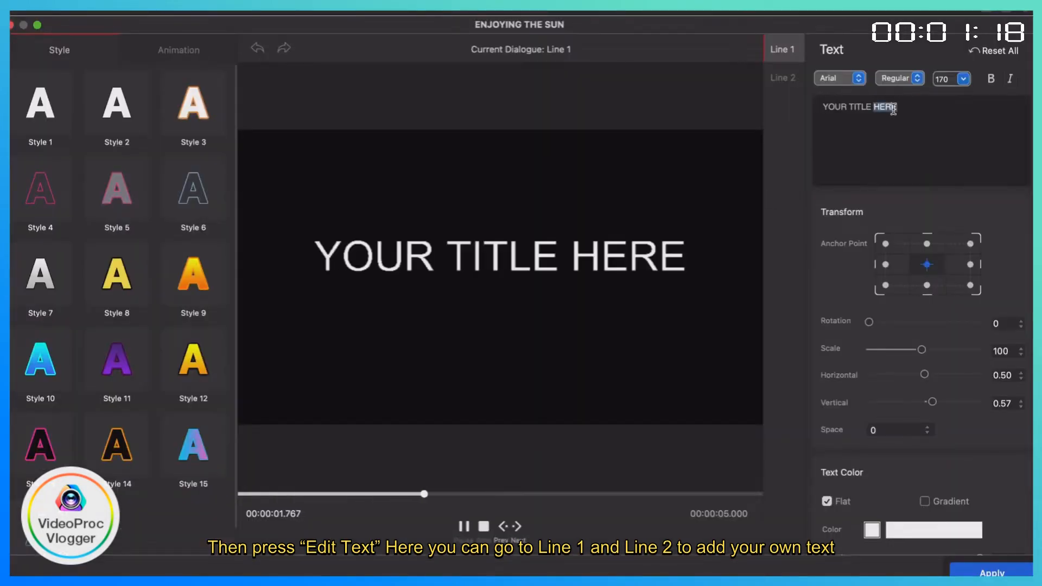
type("ENJOYING THE SUN")
scroll(947, 344, "down", 12)
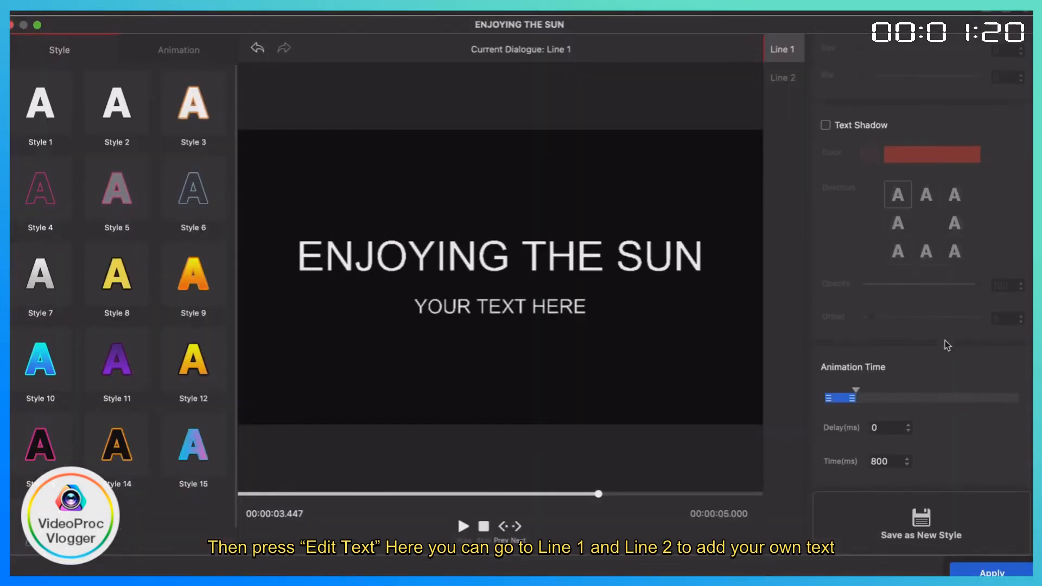
left_click(782, 78)
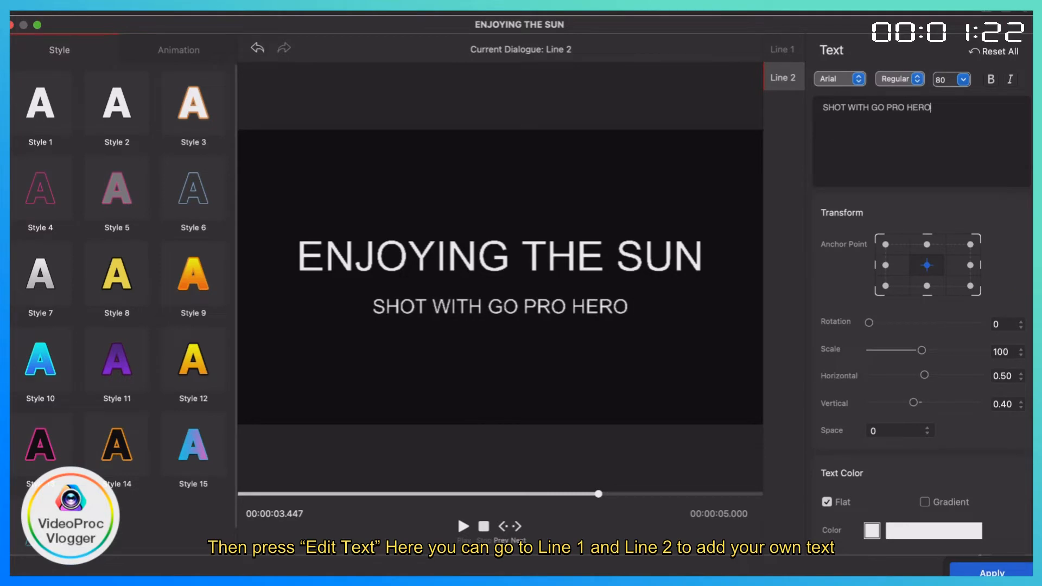
type("7")
left_click(992, 571)
Play the title from the beginning and extend its end to 00:00:09.13, where clip GH012628 ends.
left_click(175, 375)
key("space")
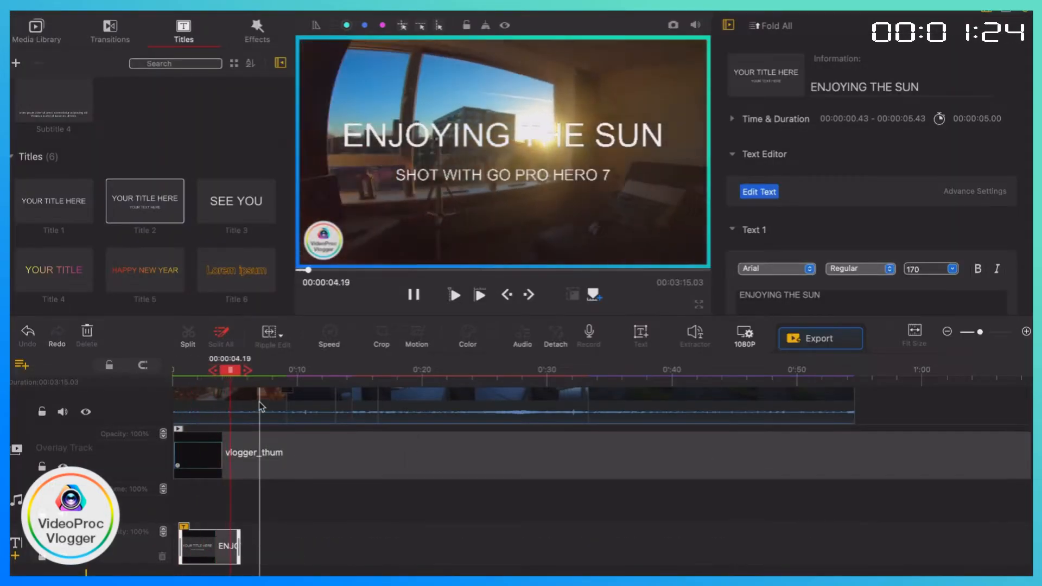
scroll(259, 407, "up", 3)
scroll(260, 407, "down", 3)
left_click_drag(239, 534, 243, 533)
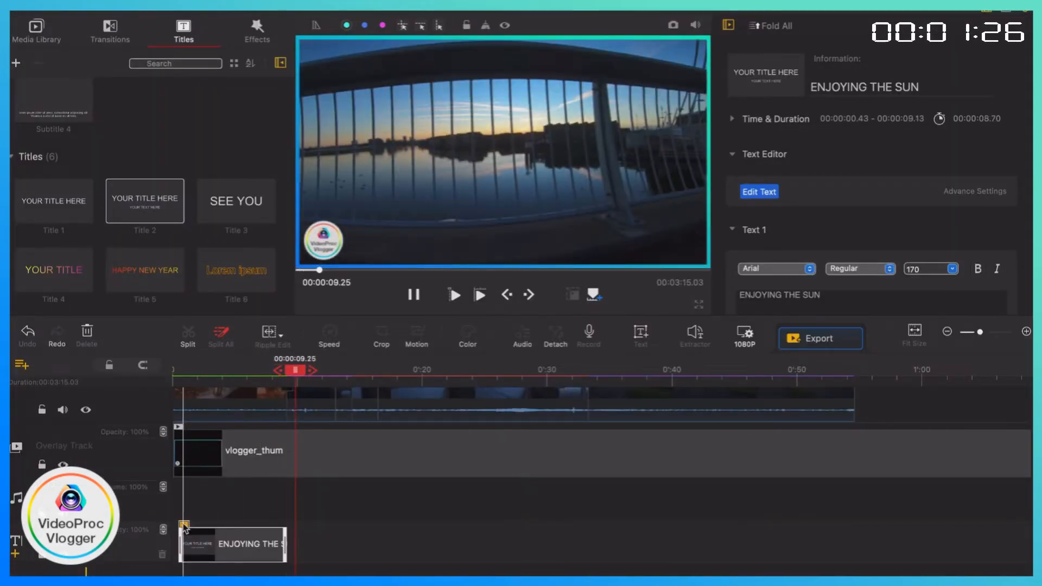
Add the 2 x 2 filter to the effect track at the start of the timeline.
left_click(257, 32)
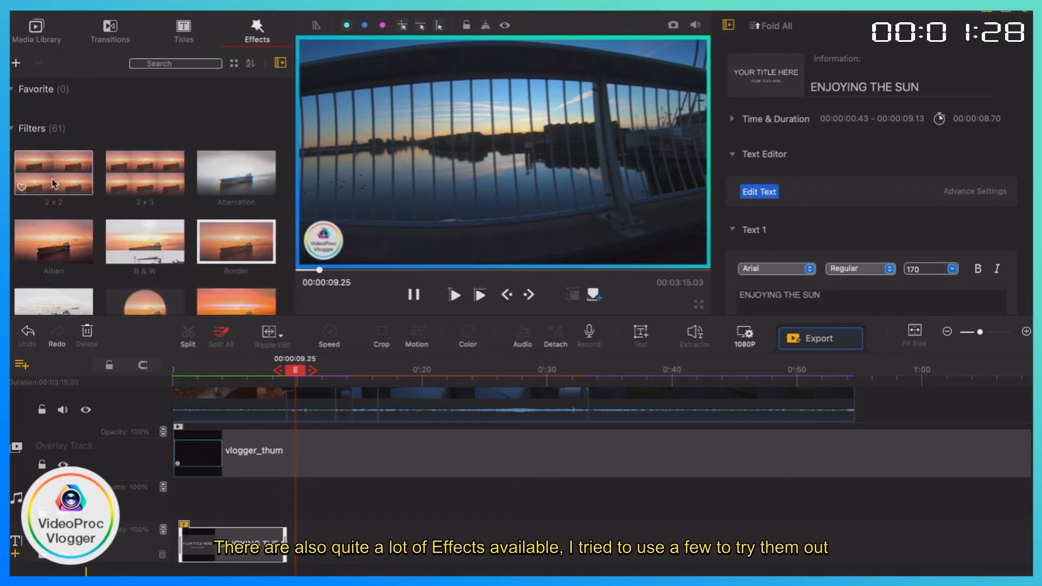
left_click_drag(53, 184, 243, 462)
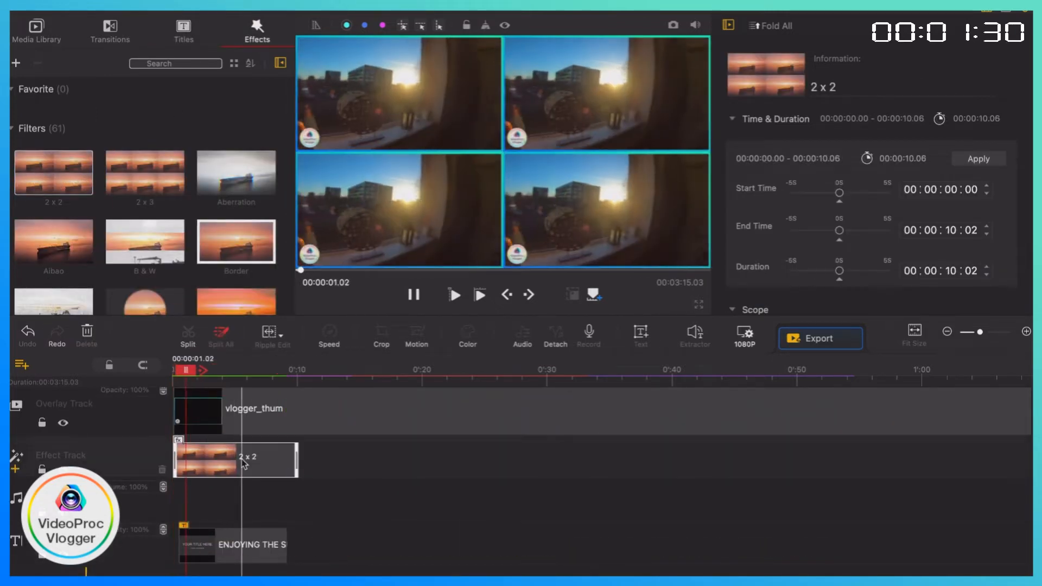
Remove the 2 x 2 filter from the effect track.
left_click(242, 463)
key("Delete")
scroll(155, 233, "down", 3)
scroll(217, 185, "up", 1)
Try several other filters on the effect track at the start of the timeline, deleting the unwanted ones.
left_click_drag(233, 165, 190, 453)
left_click(235, 429)
left_click(218, 459)
key("Delete")
left_click_drag(234, 227, 233, 461)
key("Delete")
scroll(213, 261, "down", 5)
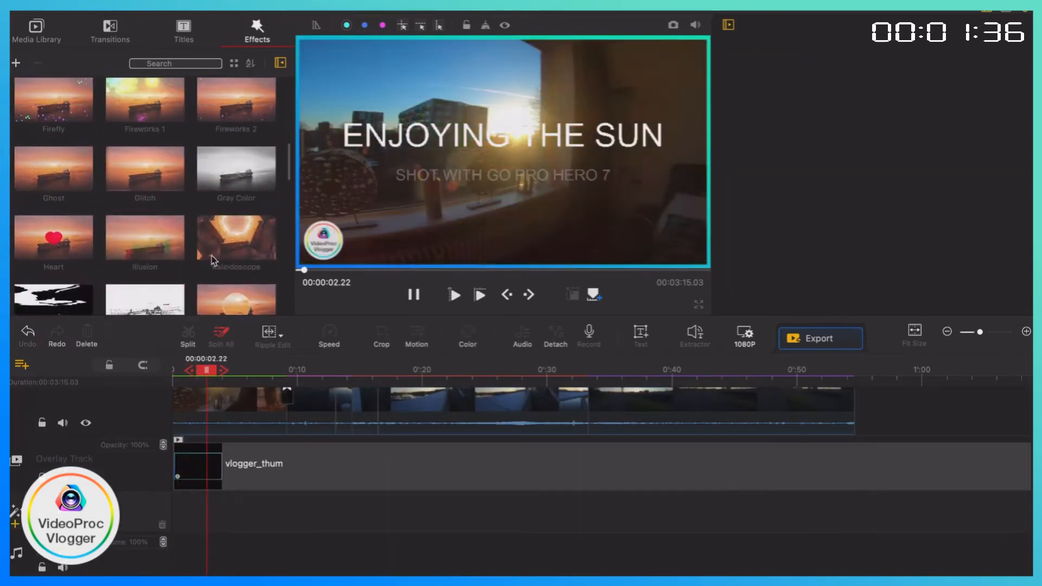
scroll(213, 260, "down", 5)
left_click_drag(144, 132, 184, 440)
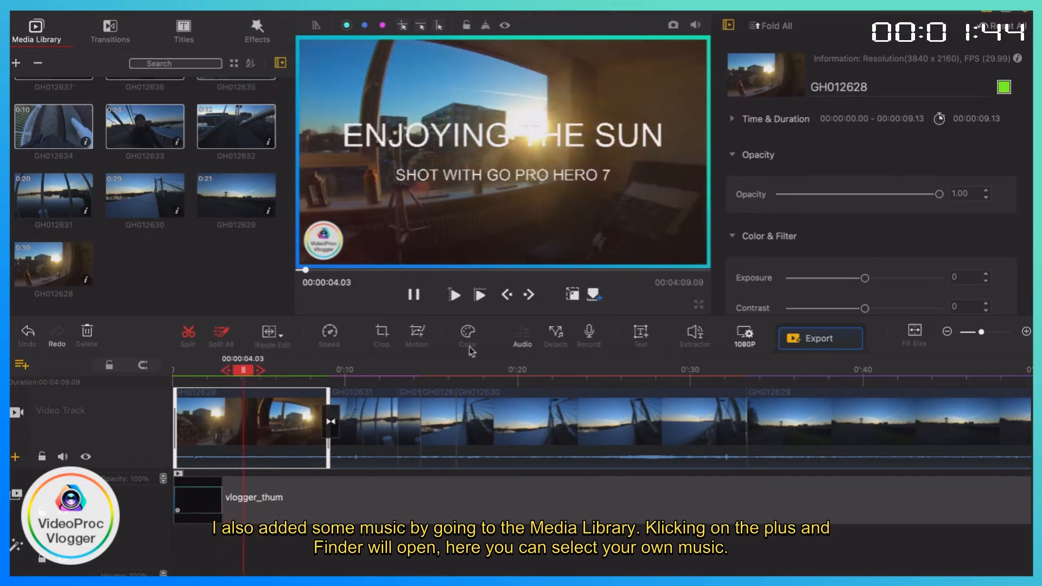
Set the play speed of the opening clip GH012628 to 2x and play it from the start.
scroll(896, 274, "down", 15)
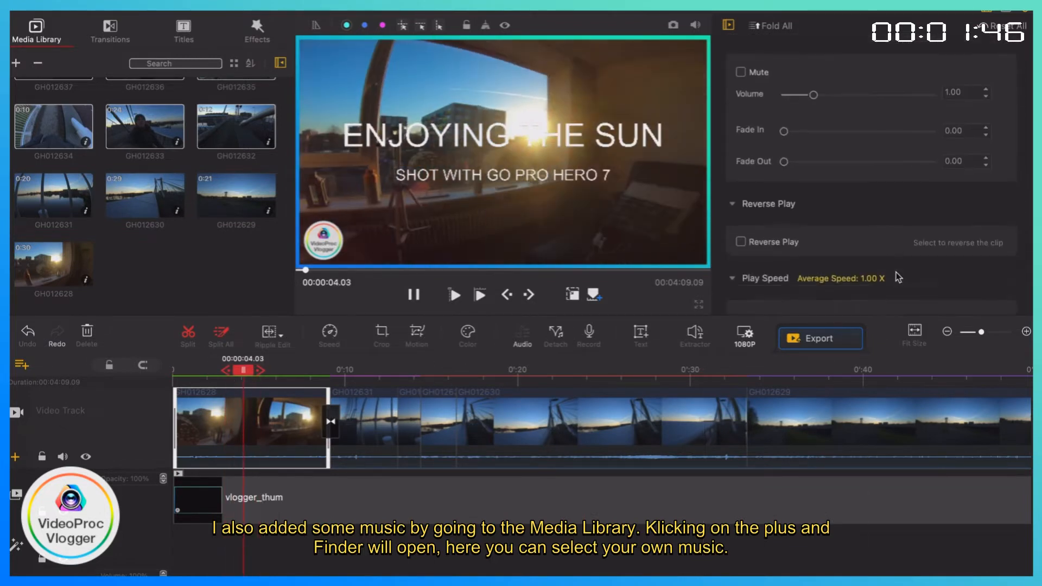
left_click(854, 208)
left_click(177, 381)
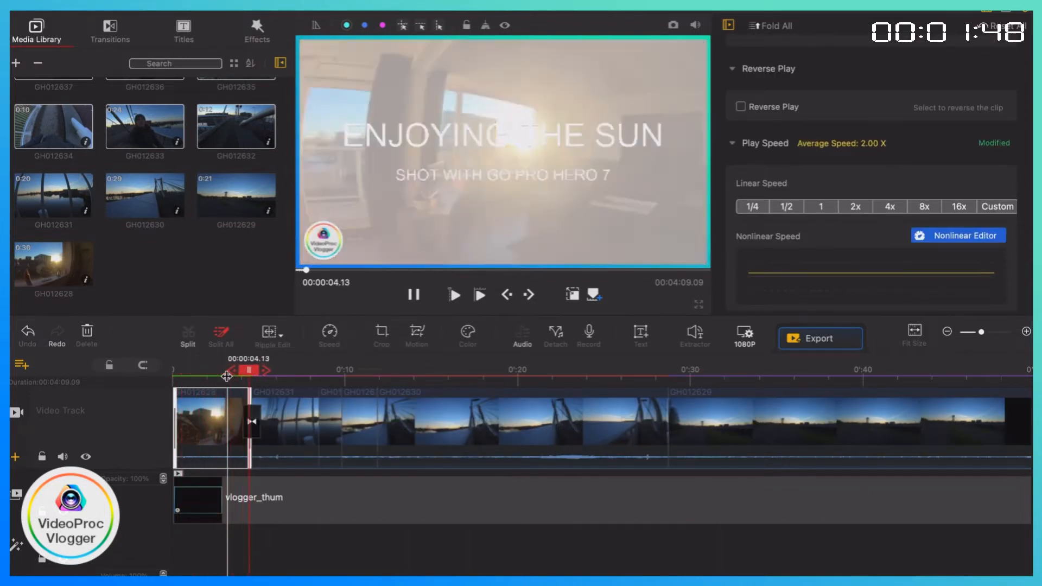
Move clip GH012629 directly behind the opening clip and trim both its ends to a length of about 2 seconds.
left_click_drag(736, 426, 295, 449)
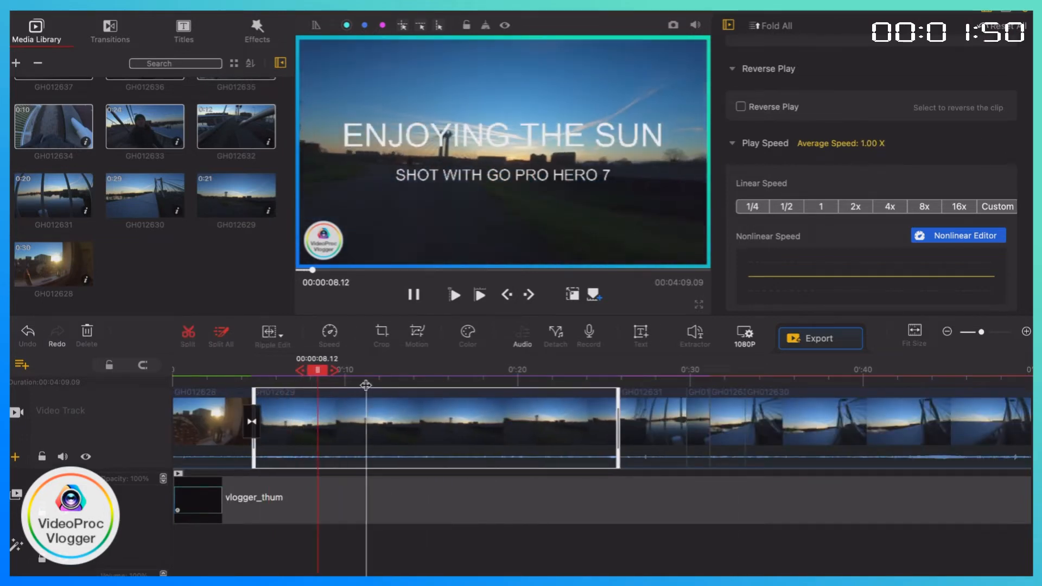
left_click(493, 381)
left_click(488, 382)
left_click_drag(254, 401, 500, 403)
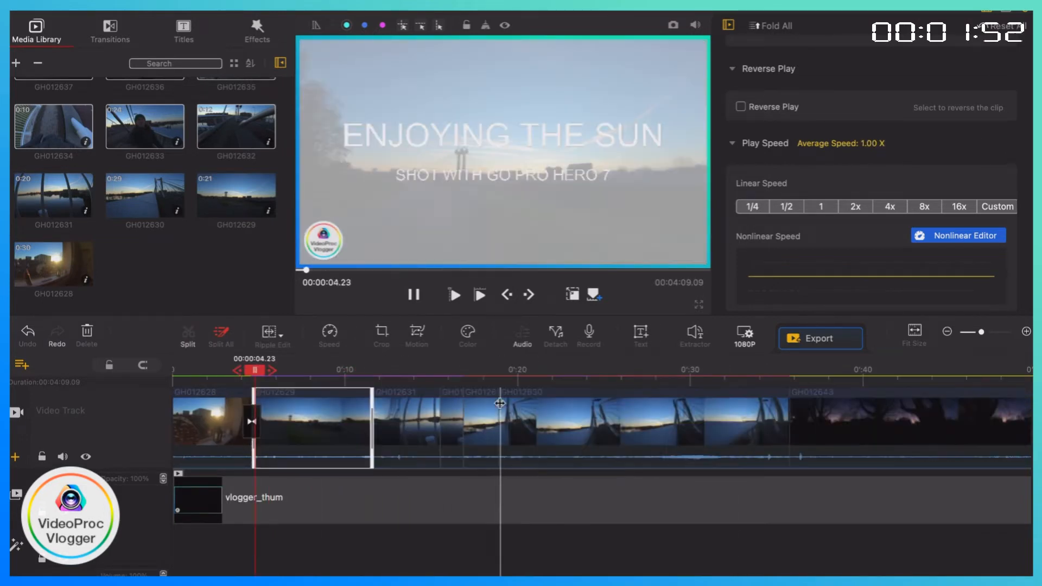
left_click(255, 382)
left_click_drag(372, 408, 284, 407)
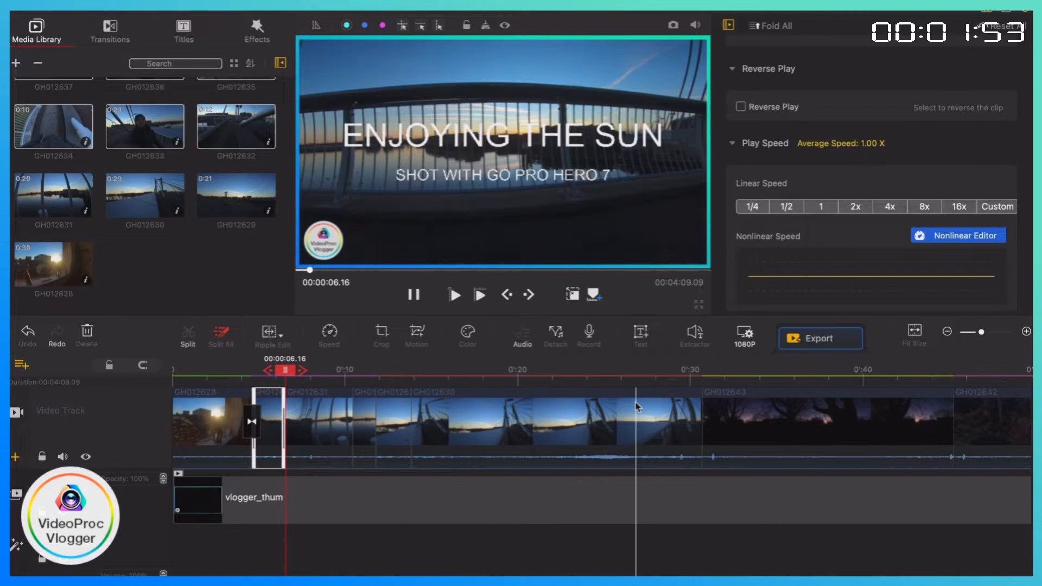
Move clip GH012630 in front of clip GH012631, directly behind GH012629.
left_click(482, 395)
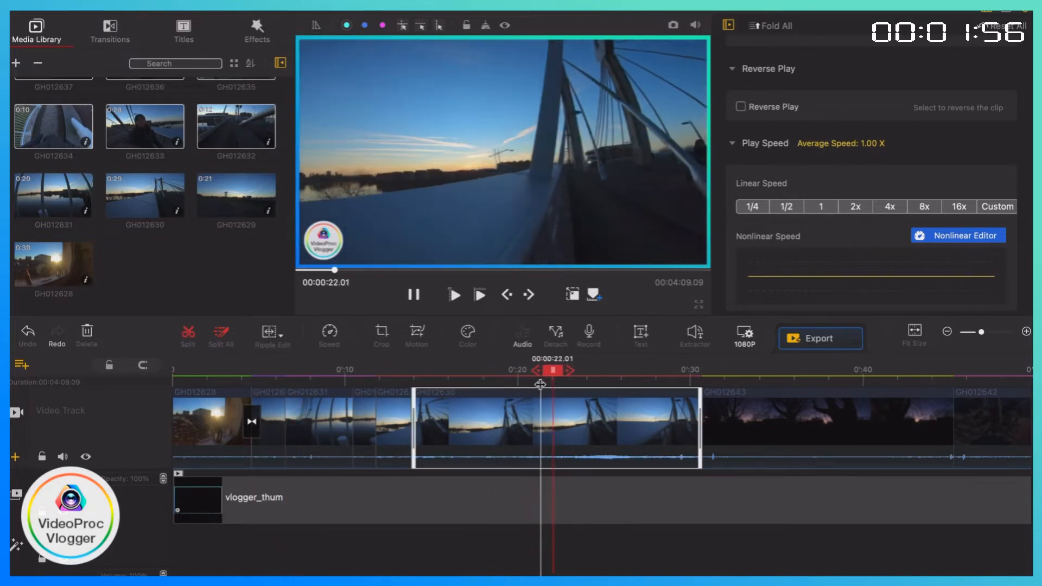
left_click_drag(499, 395, 334, 422)
left_click(457, 412)
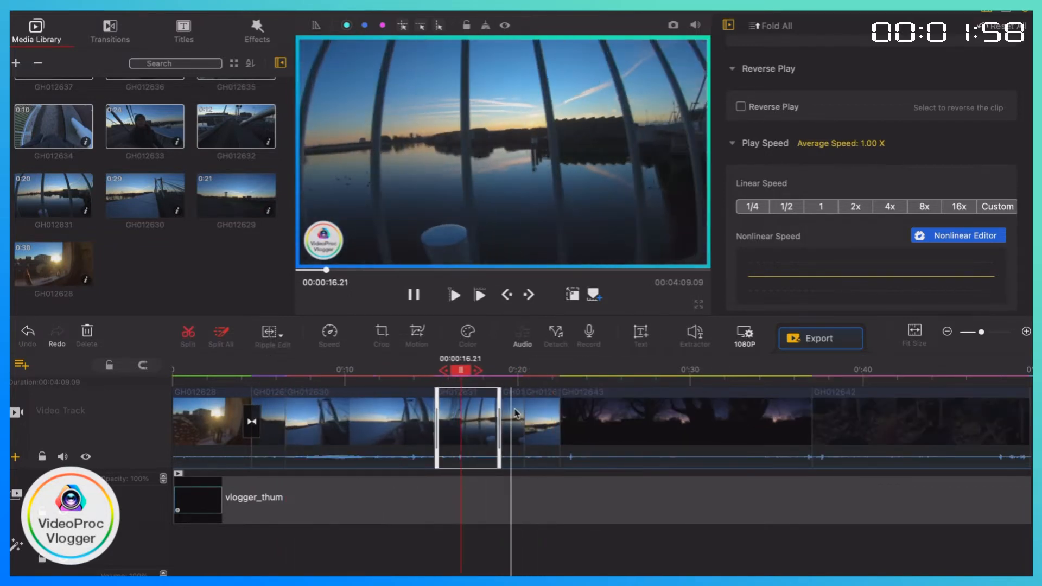
Look through the remaining clips on the video track and move clip GH012633 directly behind GH012630.
scroll(531, 417, "right", 10)
scroll(744, 419, "down", 10)
scroll(424, 458, "left", 2)
left_click(299, 428)
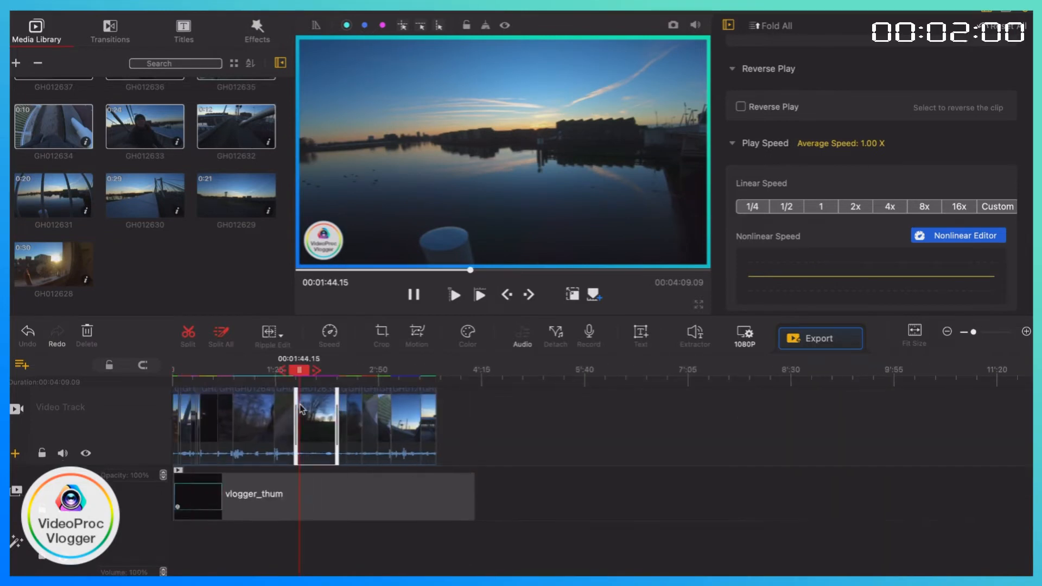
left_click(354, 423)
left_click(430, 418)
left_click(384, 418)
scroll(384, 418, "up", 5)
left_click_drag(384, 417, 341, 455)
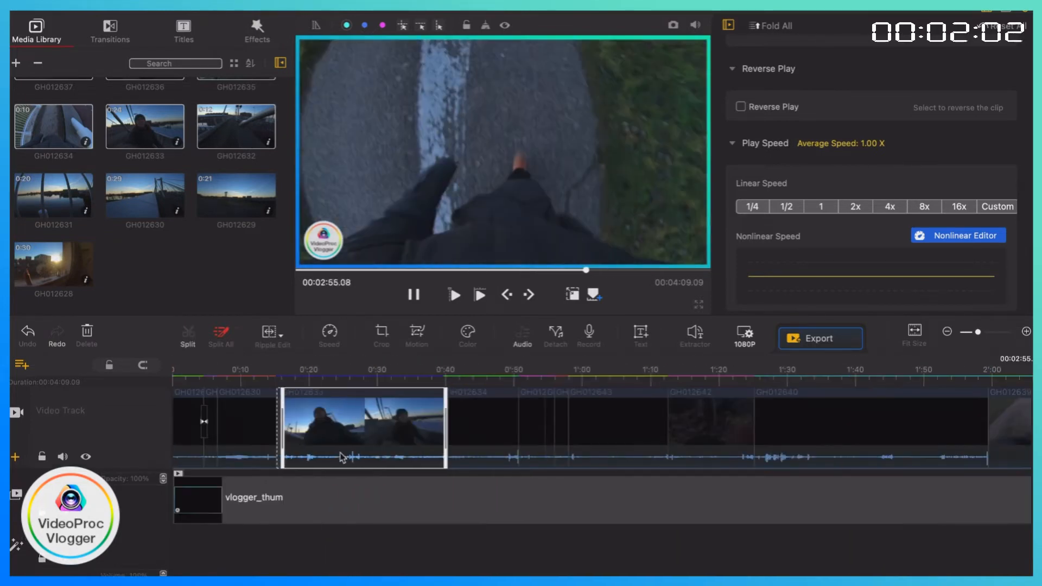
Move clip GH012632 directly behind GH012629 and play the video around the join.
left_click(295, 412)
left_click_drag(597, 423, 218, 418)
left_click(175, 378)
left_click(217, 381)
left_click(205, 381)
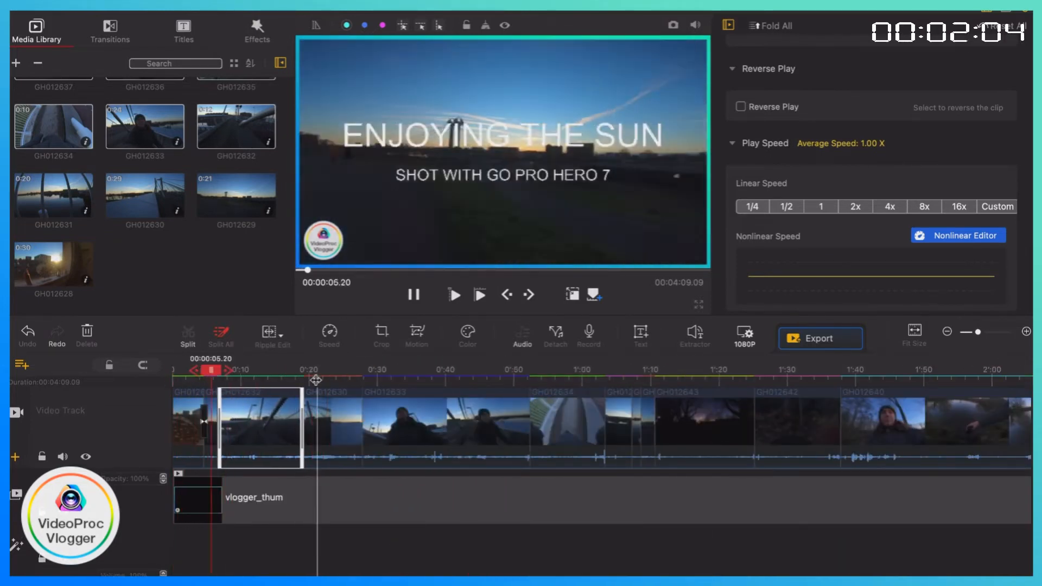
Trim the clips that follow GH012629 to shorter sections and reposition them on the video track.
left_click(302, 382)
left_click_drag(306, 423, 298, 423)
left_click_drag(369, 423, 319, 423)
left_click(261, 396)
left_click_drag(313, 418, 250, 423)
left_click(513, 381)
left_click_drag(523, 418, 252, 418)
left_click(265, 382)
Add a Fade to Black transition to the end of the last clip, GH012643, and play that ending.
left_click(110, 31)
mouse_move(145, 173)
left_mouse_down()
mouse_move(751, 426)
mouse_move(723, 421)
left_mouse_up()
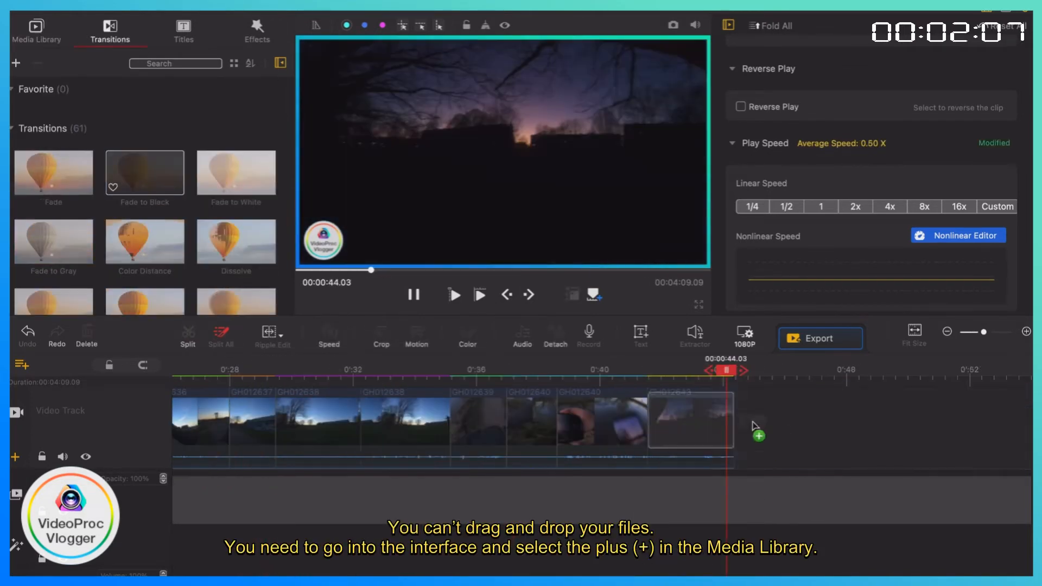
left_click(650, 382)
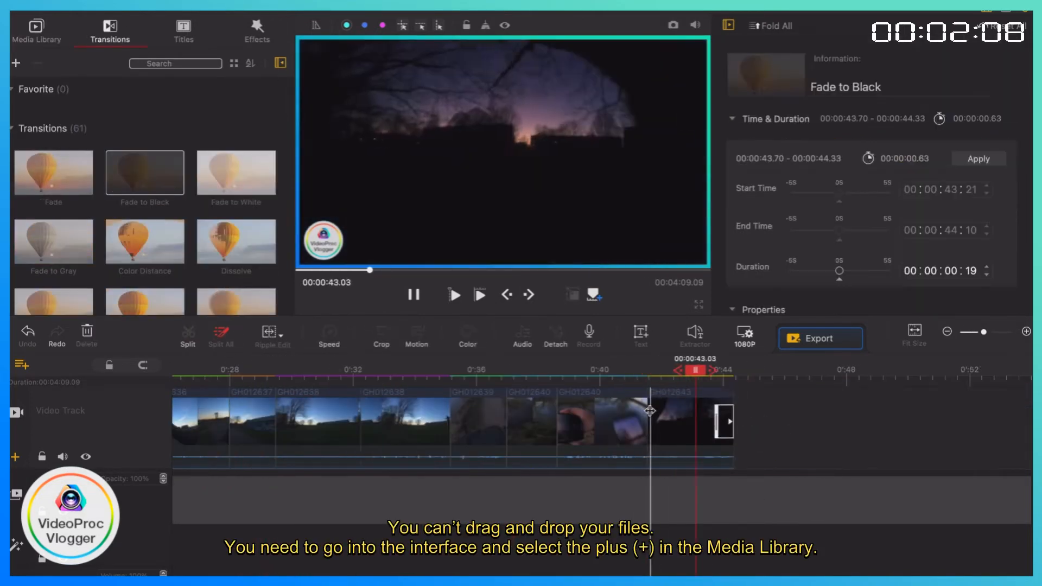
Split the vlogger_thum overlay at the end of the video and delete the part that runs beyond it.
left_click(748, 478)
left_click(190, 336)
key("Delete")
Import the song IDK into the media library's music section and place it at the start of the audio track.
scroll(262, 488, "down", 2)
scroll(264, 514, "down", 3)
left_click(256, 30)
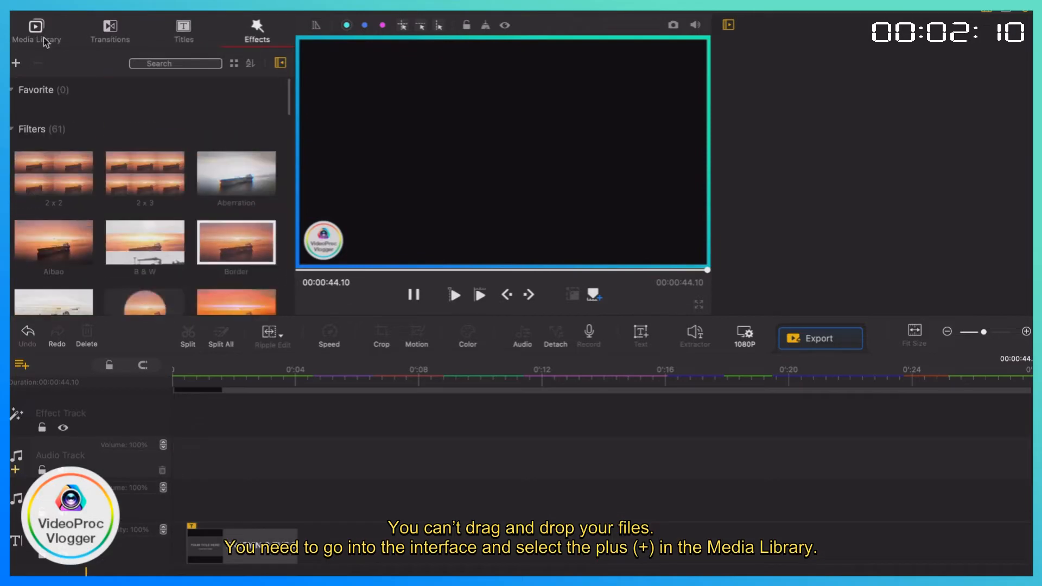
left_click(42, 37)
left_click(54, 160)
scroll(429, 213, "down", 10)
left_click(429, 217)
left_click(559, 127)
left_click(549, 126)
double_click(549, 263)
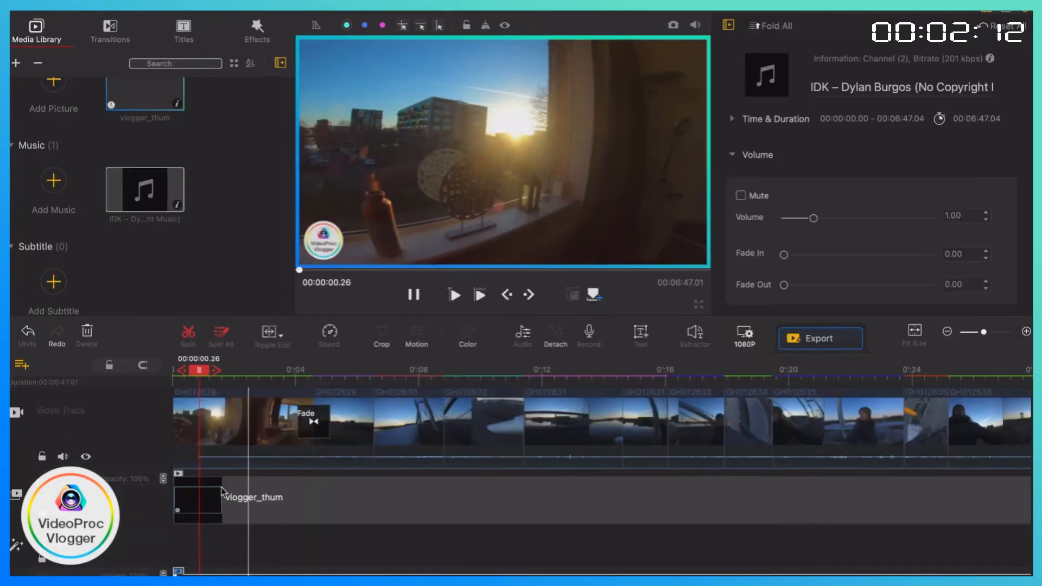
Add the screen recording Schermopname 2021-12-24 om 09.55.35 to the video track behind the last GoPro clip and play the join.
left_click(244, 423)
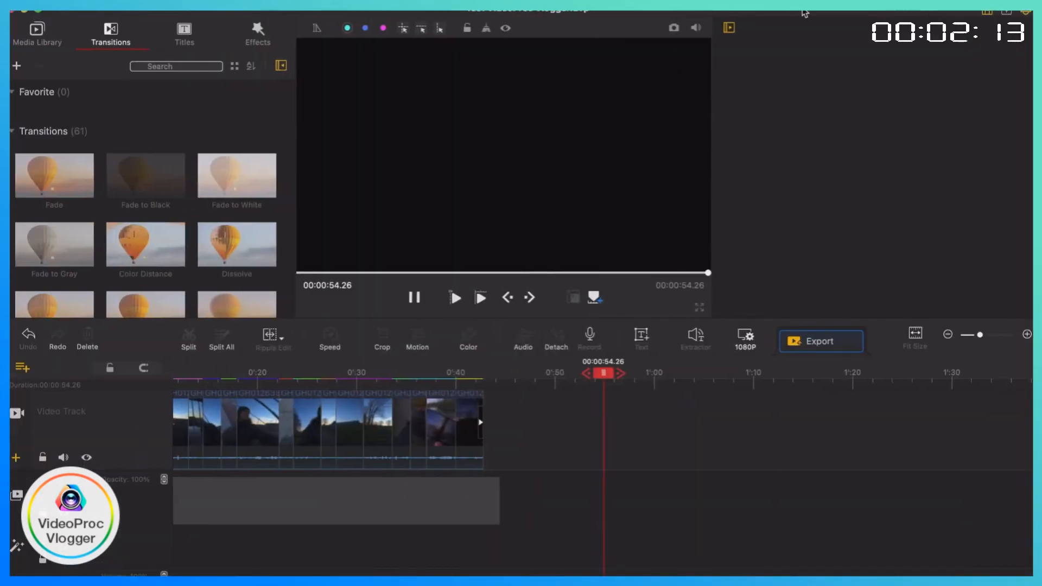
left_click(36, 31)
left_click_drag(145, 135, 528, 435)
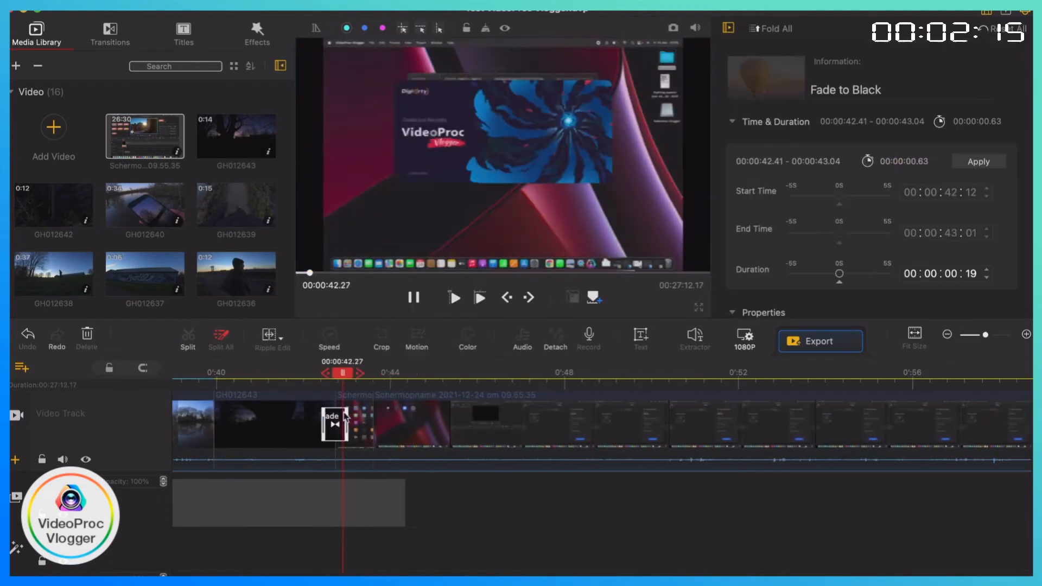
left_click(414, 390)
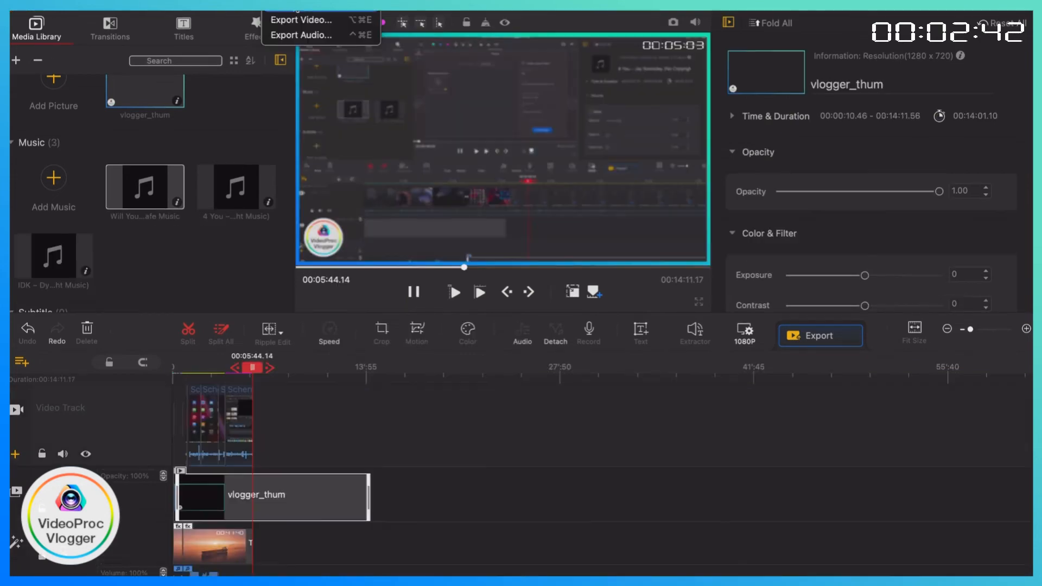
Open the video export settings and check the FPS options.
left_click(293, 21)
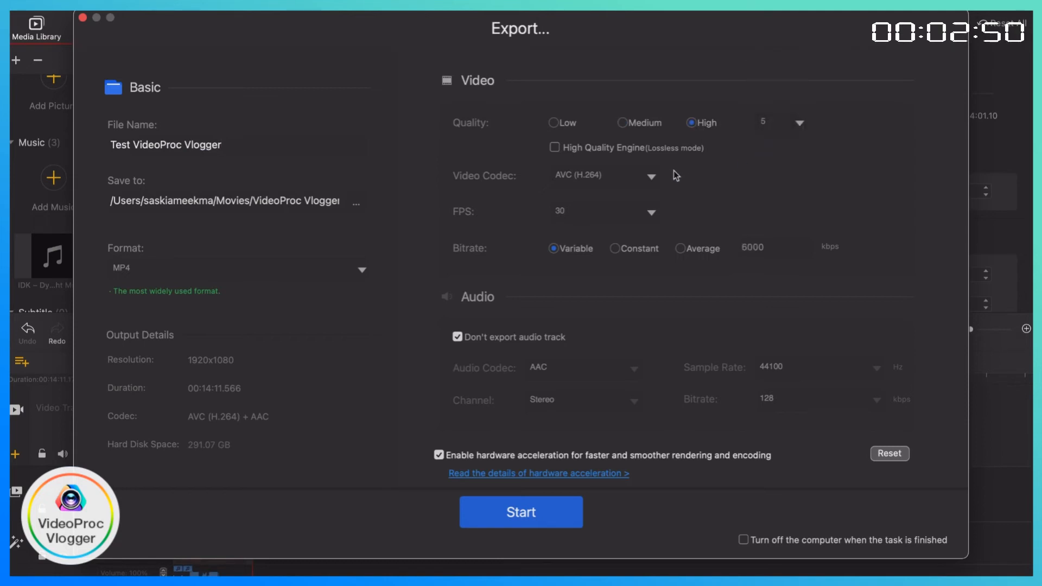
left_click(652, 213)
left_click(646, 211)
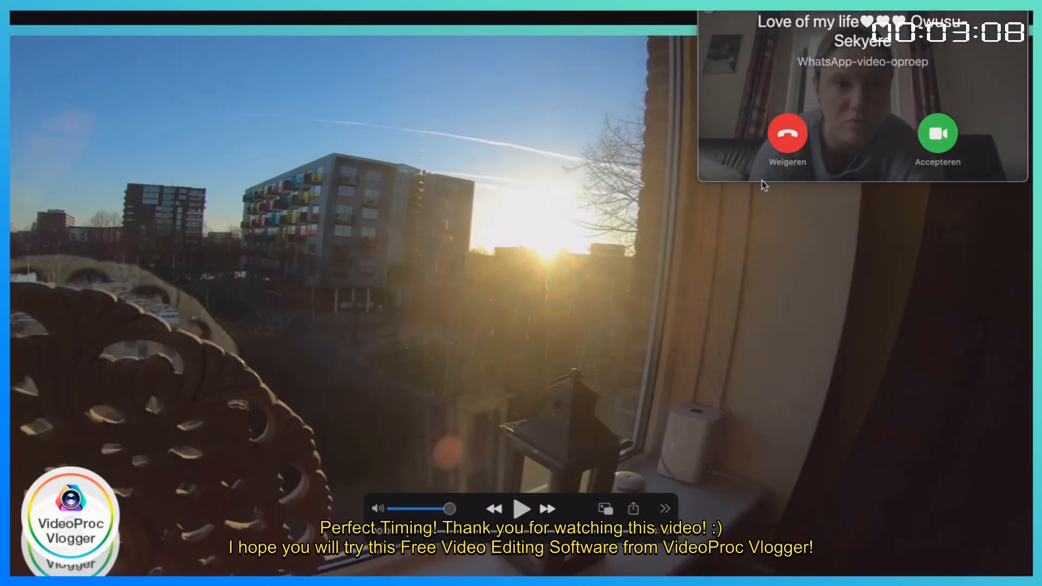
Accept the incoming WhatsApp video call and lower the system volume.
left_click(938, 134)
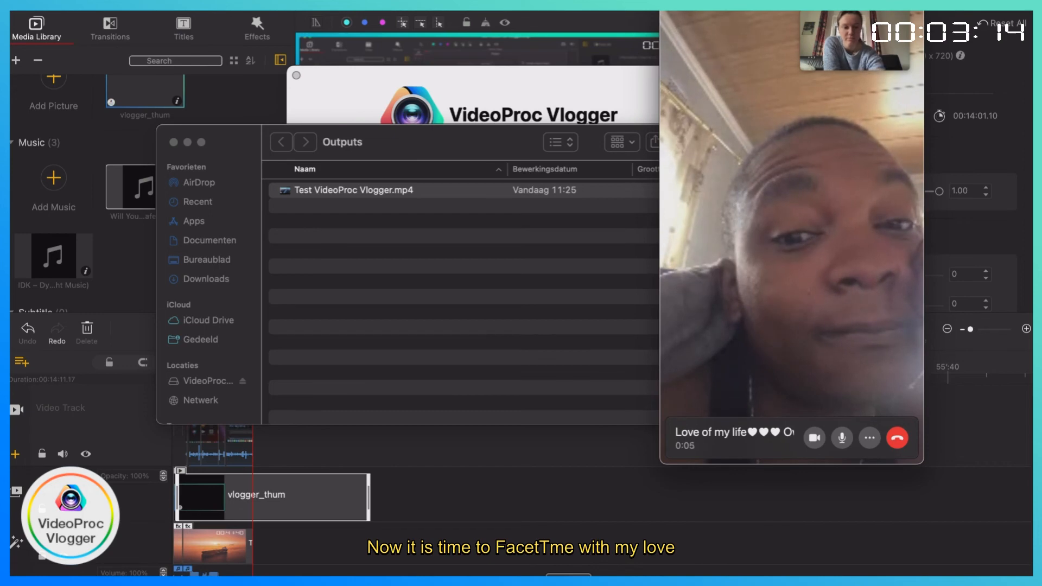
key("XF86AudioLowerVolume")
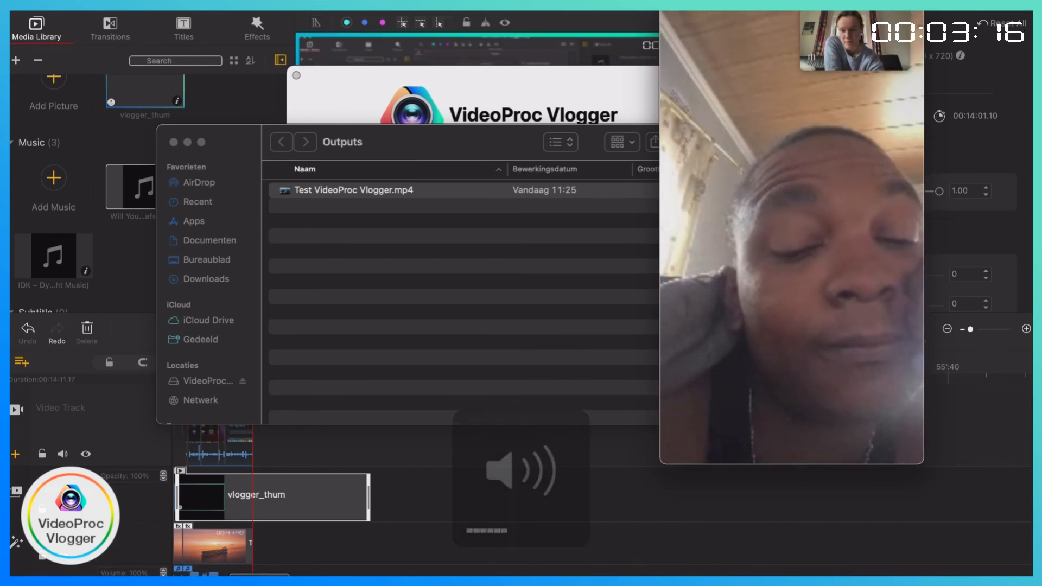